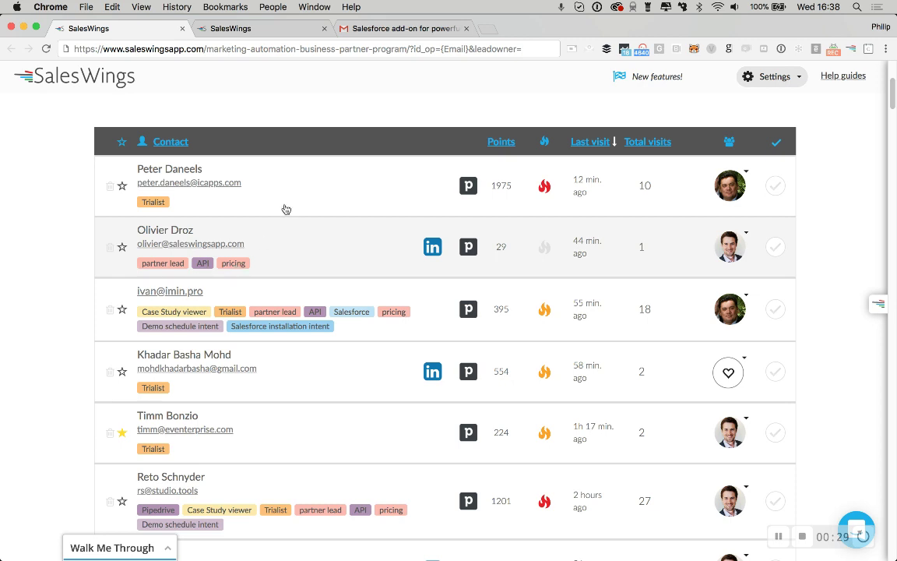
pyautogui.click(487, 28)
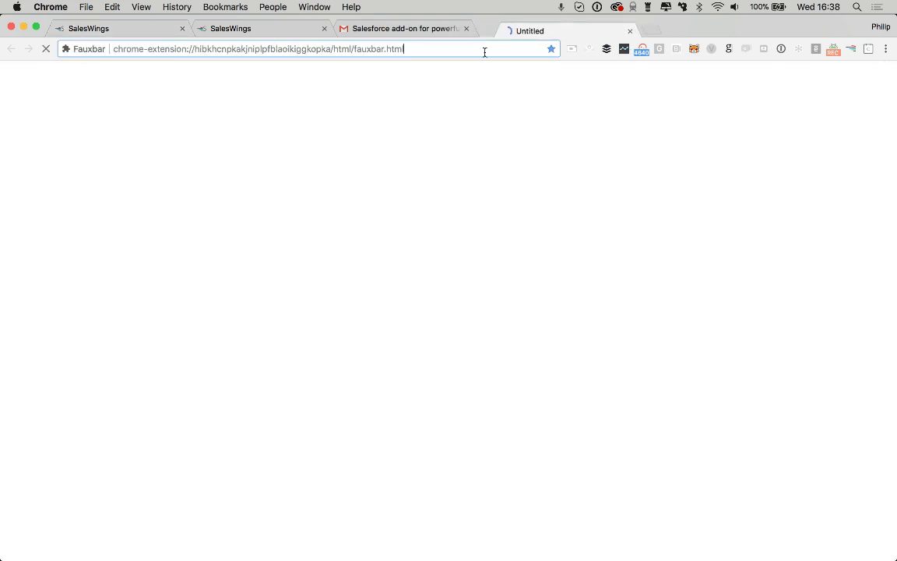
pyautogui.write('sales')
pyautogui.press('Return')
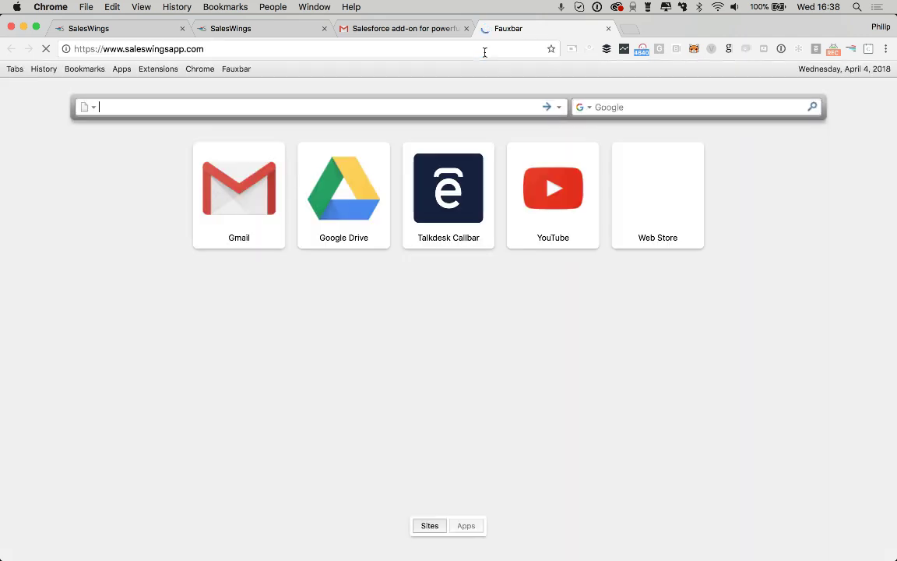
# - Examine the contact tags in the SalesWings lead list and the Integrations options on the website's home page
pyautogui.click(134, 29)
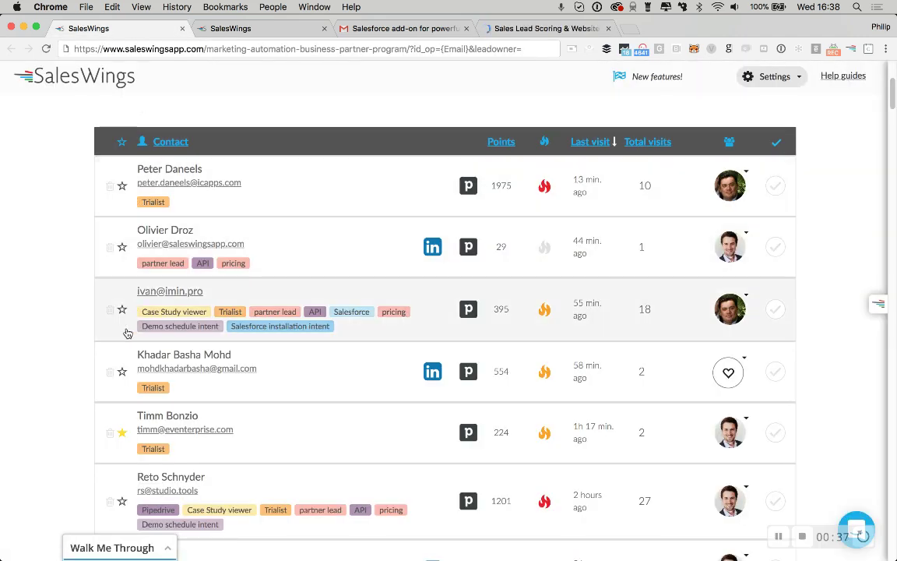
pyautogui.scroll(-5, 75, 452)
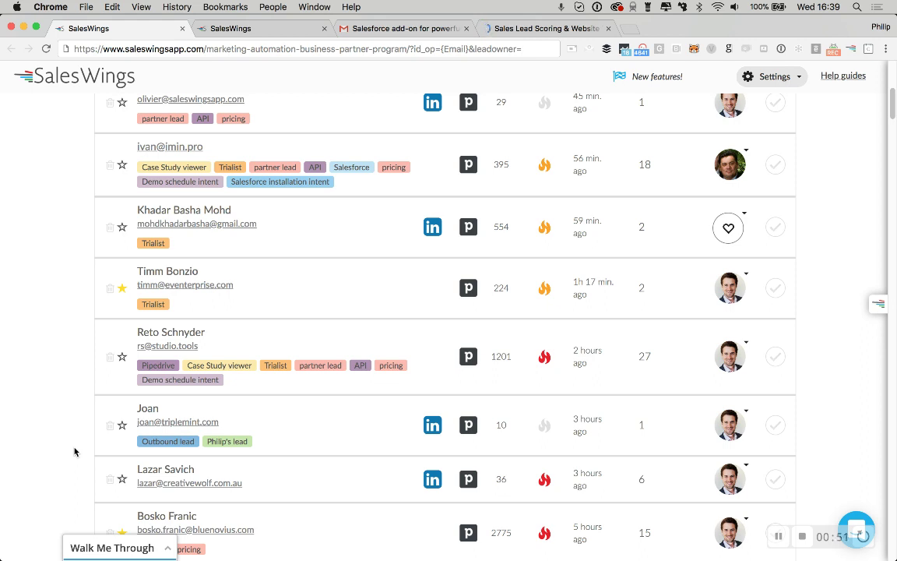
pyautogui.scroll(-2, 75, 451)
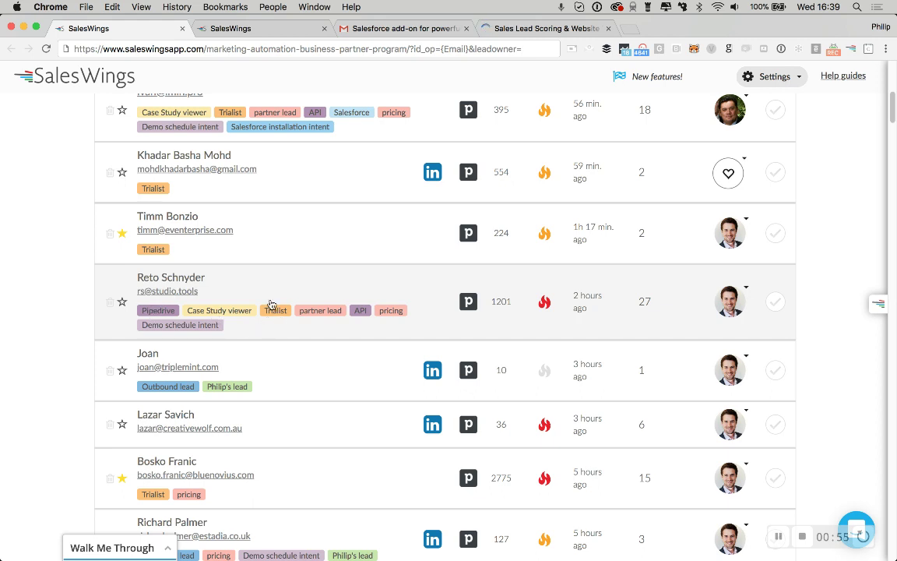
pyautogui.click(506, 31)
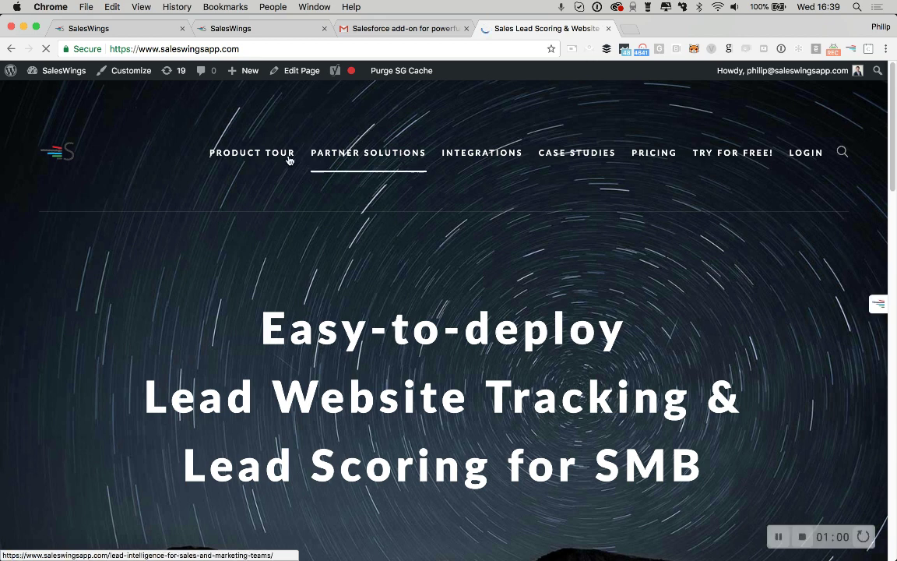
pyautogui.moveTo(453, 152)
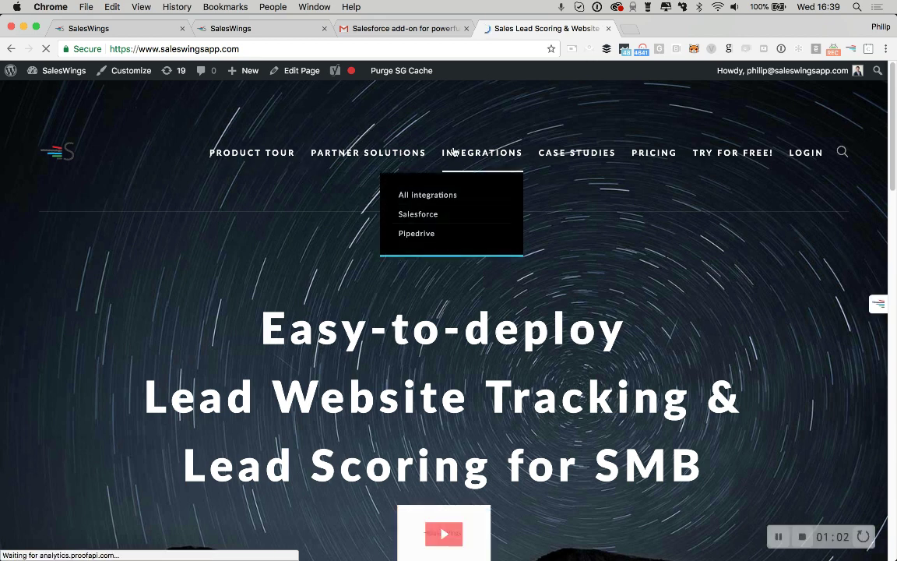
# - Return to the lead list and review the lead filters, closer stats and the tags on the most recent contacts
pyautogui.click(149, 32)
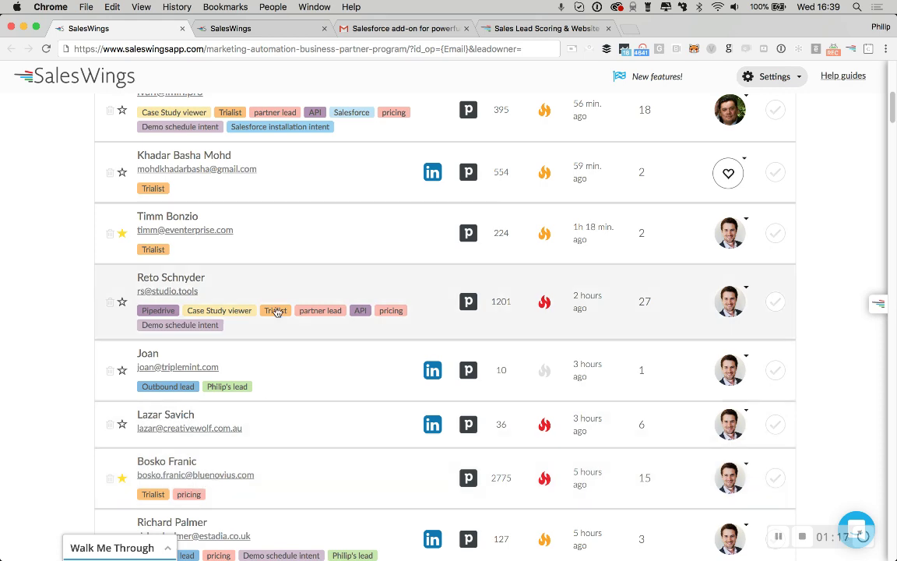
pyautogui.scroll(1, 266, 291)
pyautogui.scroll(5, 265, 291)
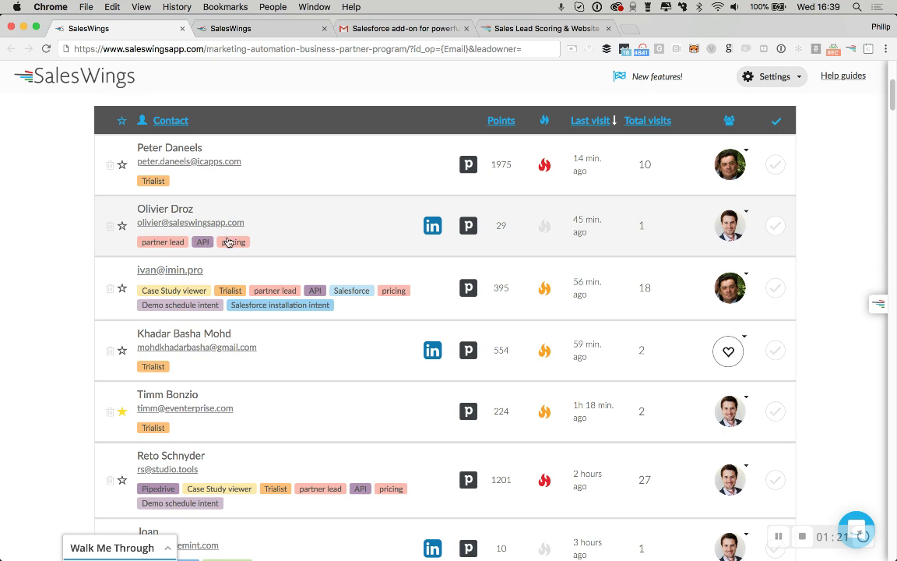
pyautogui.scroll(5, 389, 206)
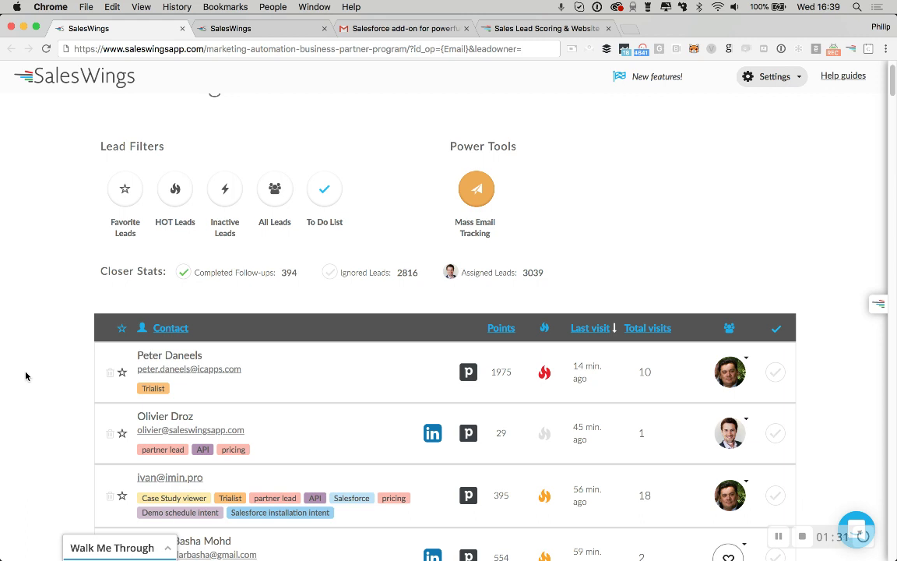
pyautogui.scroll(-4, 26, 376)
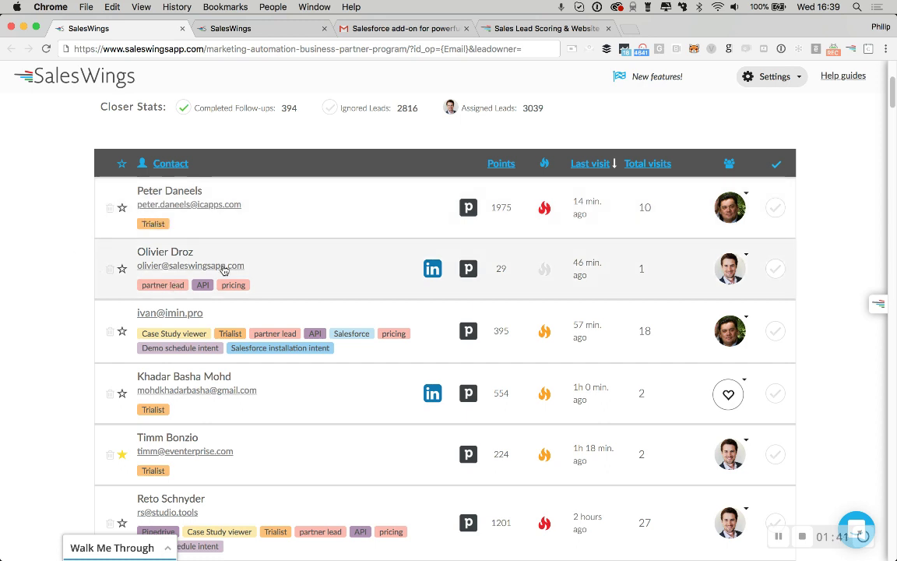
# - Examine the website's home page down to the Solution links in its footer
pyautogui.click(504, 29)
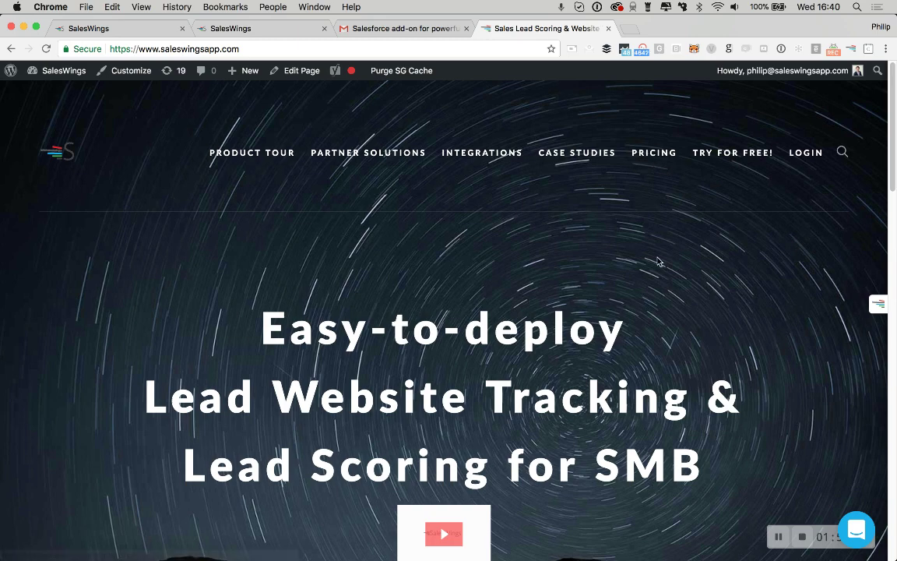
pyautogui.scroll(-5, 658, 262)
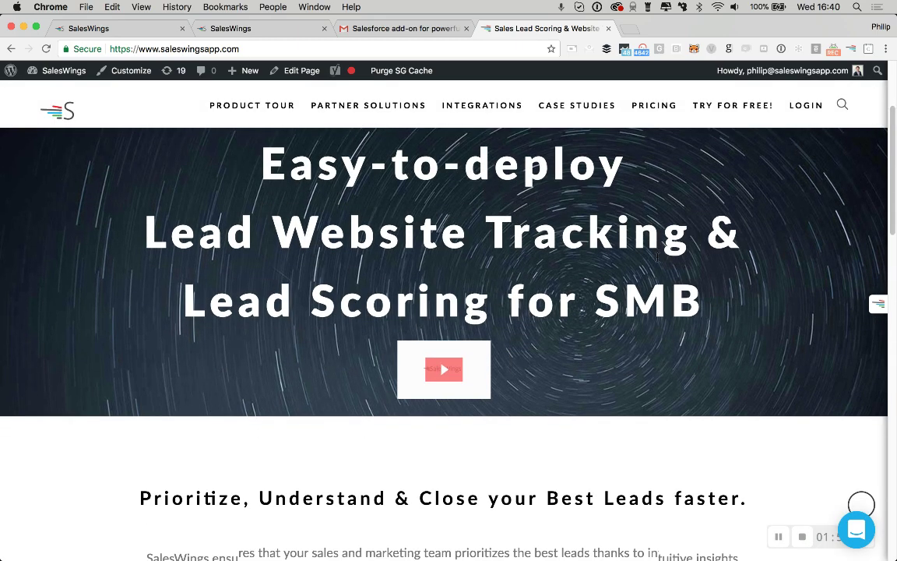
pyautogui.scroll(-15, 658, 259)
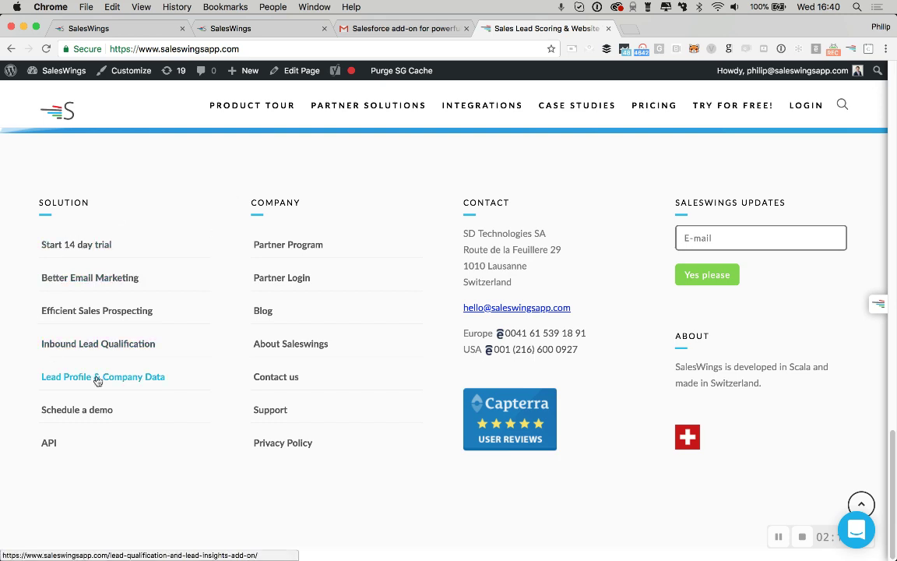
pyautogui.scroll(5, 223, 239)
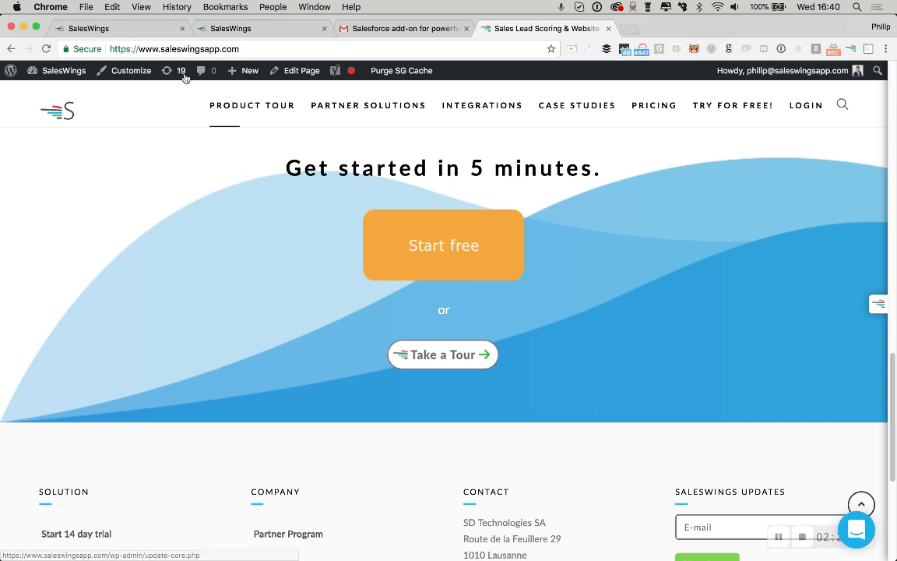
# - Review the tags, points and visits of the contacts further down the lead list, ending back at the lead filters
pyautogui.click(133, 33)
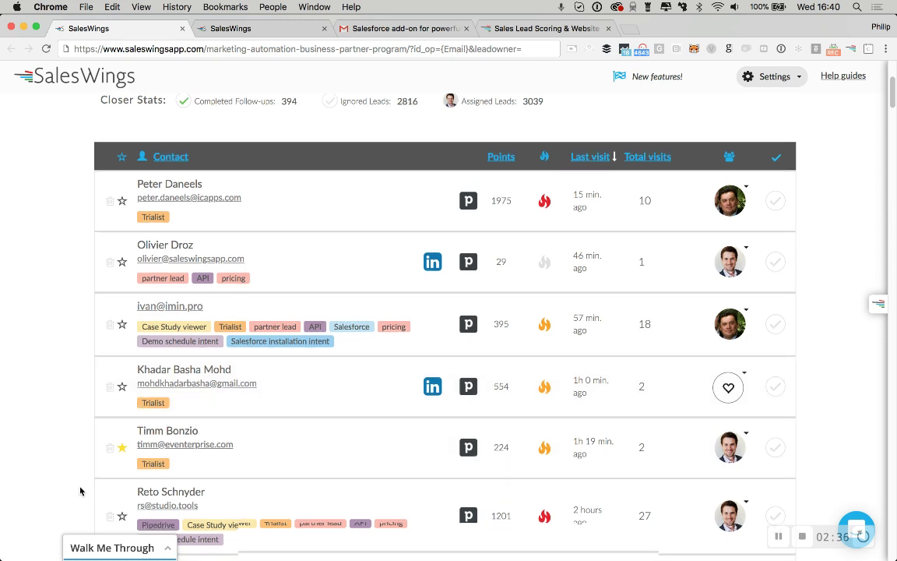
pyautogui.scroll(-3, 80, 490)
pyautogui.scroll(-3, 80, 491)
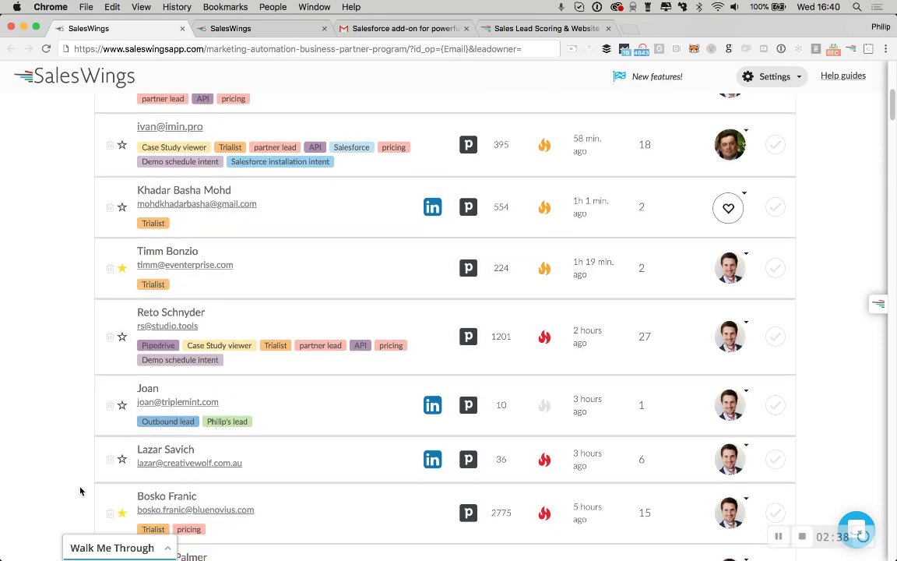
pyautogui.scroll(-3, 80, 490)
pyautogui.scroll(-1, 80, 491)
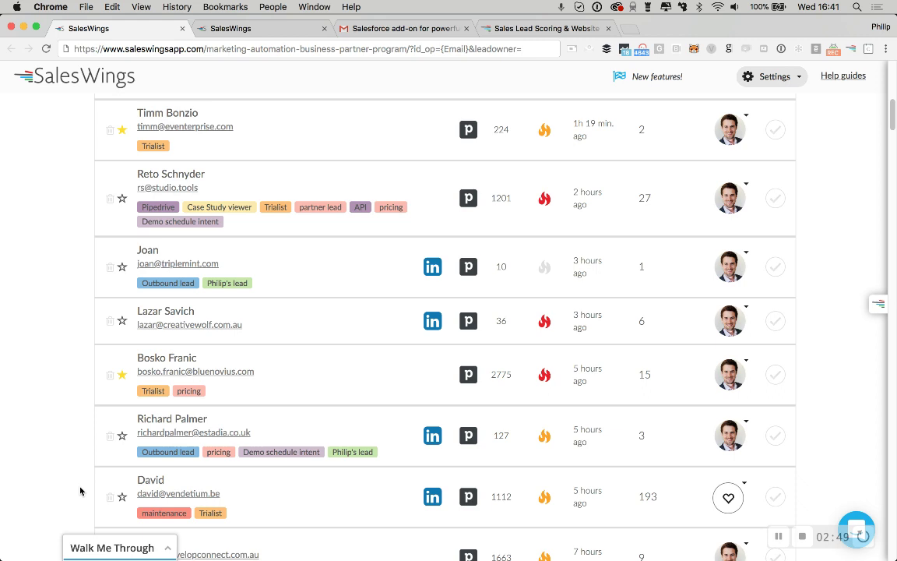
pyautogui.scroll(-3, 81, 491)
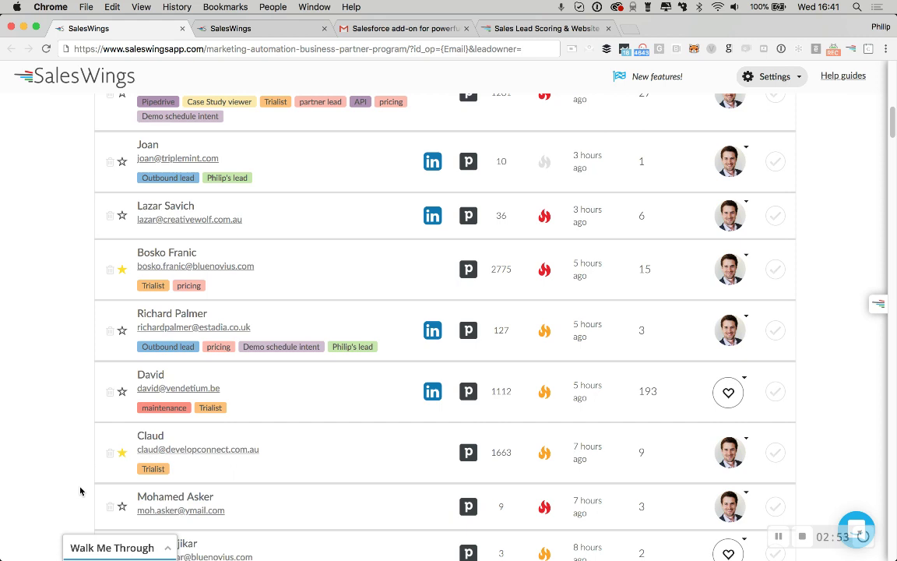
pyautogui.scroll(-2, 81, 491)
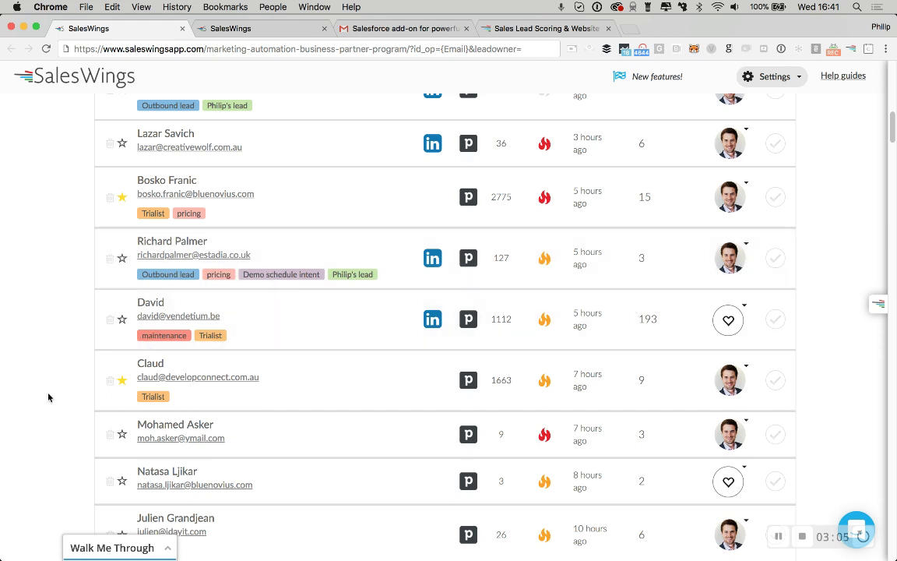
pyautogui.scroll(-3, 49, 397)
pyautogui.scroll(-2, 48, 397)
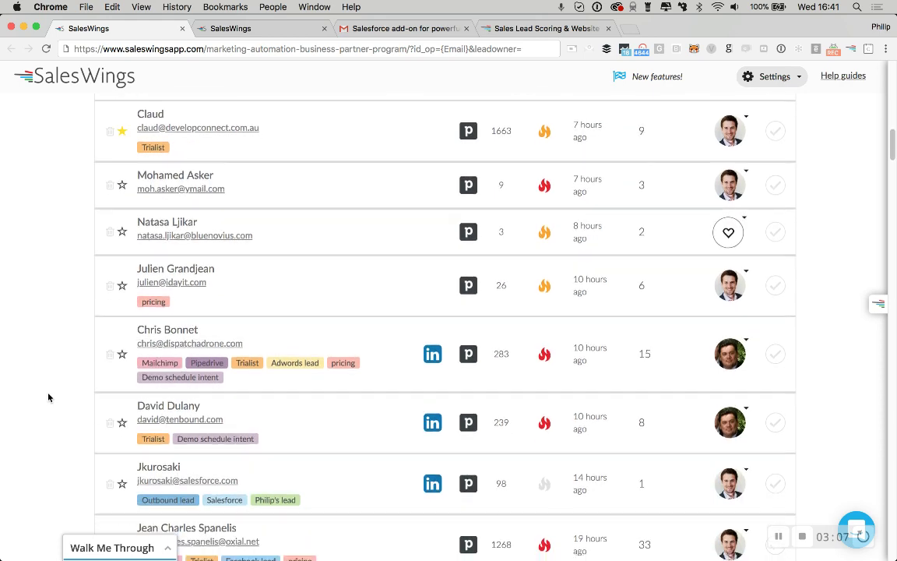
pyautogui.scroll(3, 48, 398)
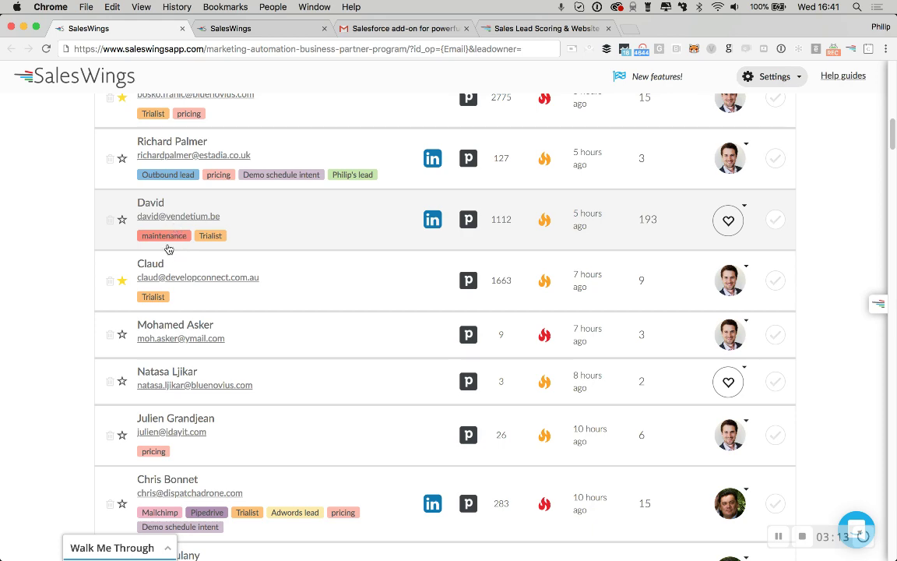
pyautogui.scroll(6, 63, 253)
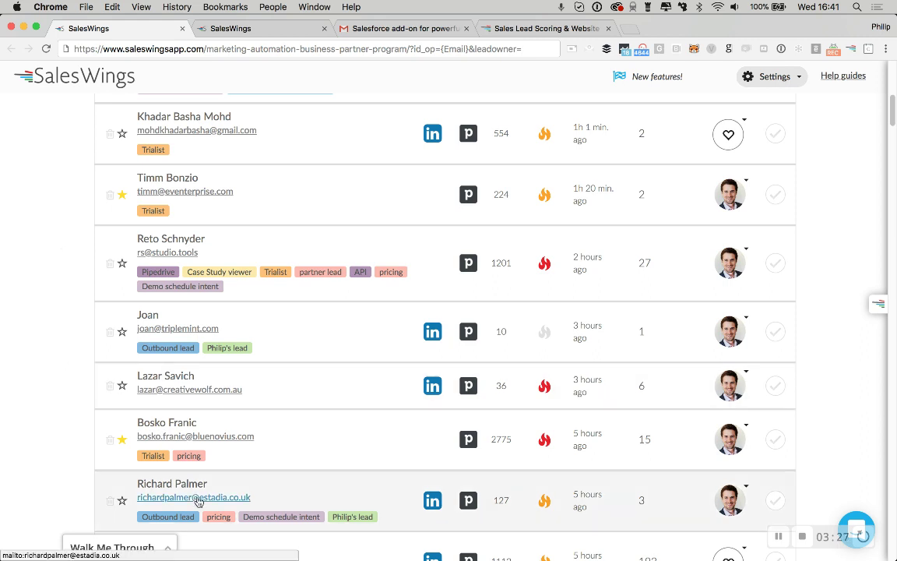
pyautogui.scroll(5, 348, 227)
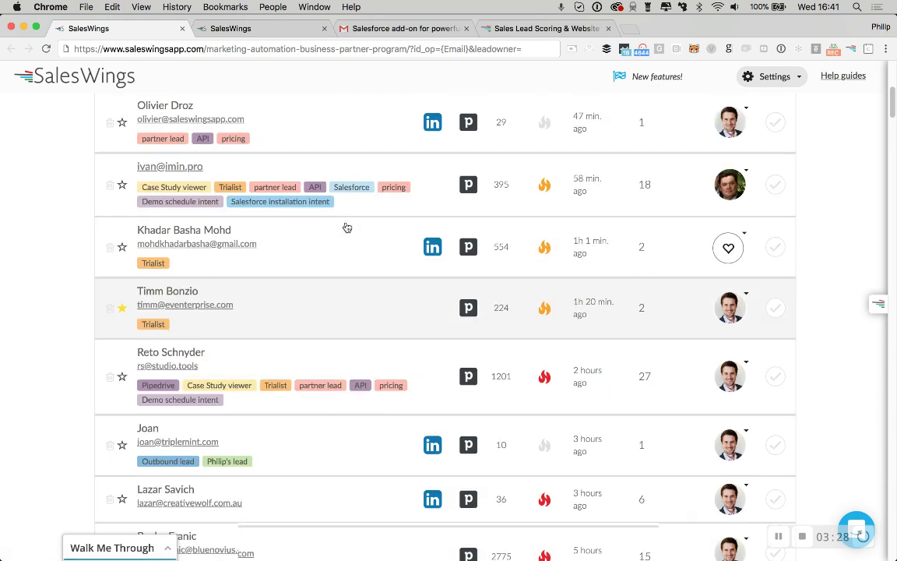
pyautogui.scroll(2, 348, 227)
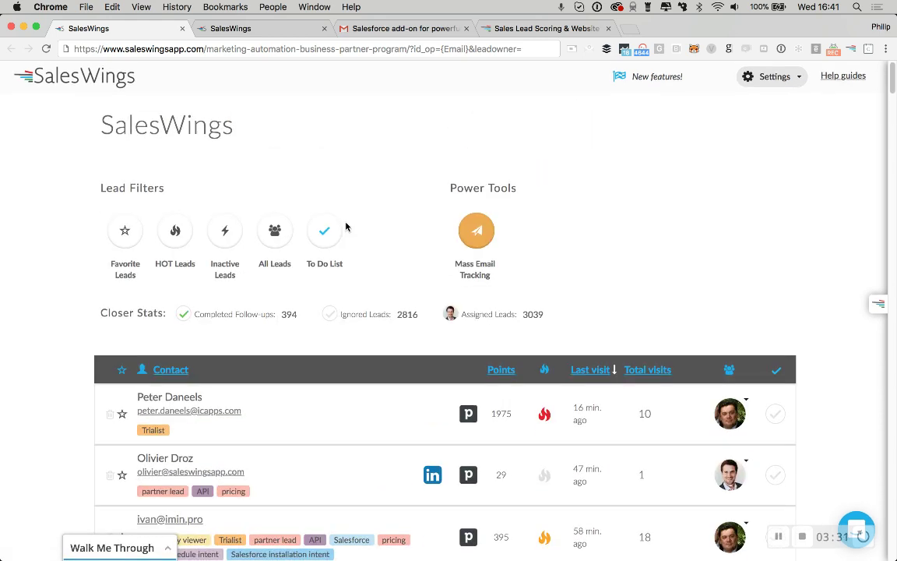
pyautogui.scroll(-2, 391, 223)
pyautogui.scroll(2, 391, 223)
# - Open the Segments, Tags, Point Lead Score & Automations settings and start a new segment with its condition and automation fields shown
pyautogui.click(279, 31)
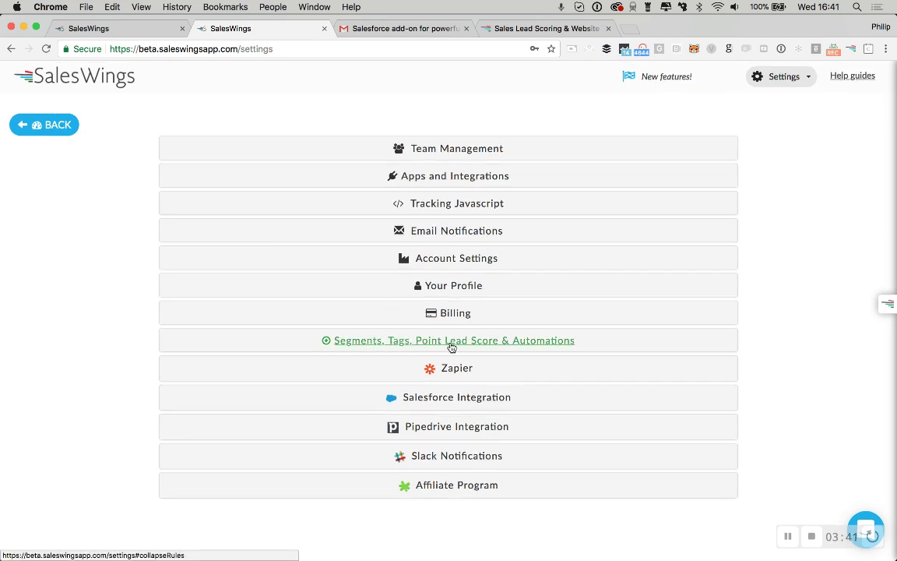
pyautogui.click(500, 345)
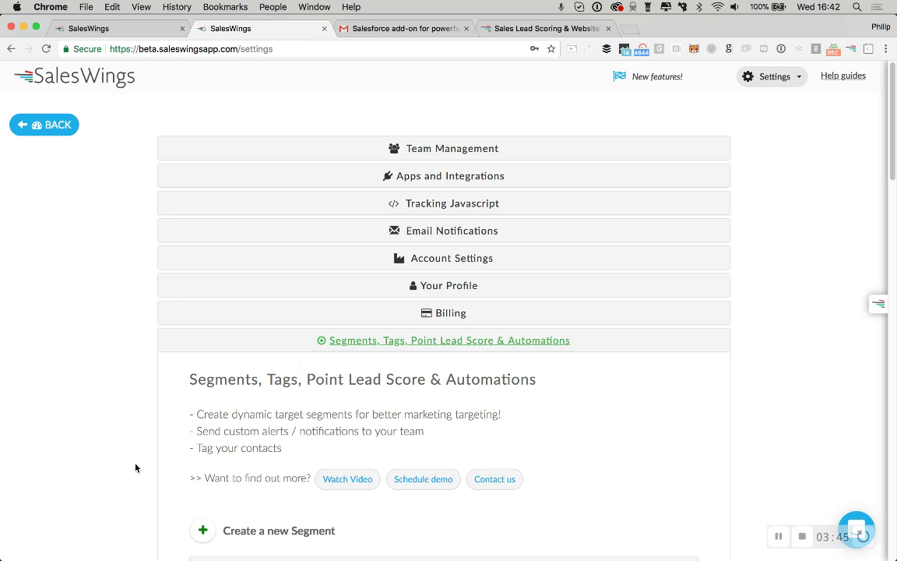
pyautogui.scroll(-5, 135, 467)
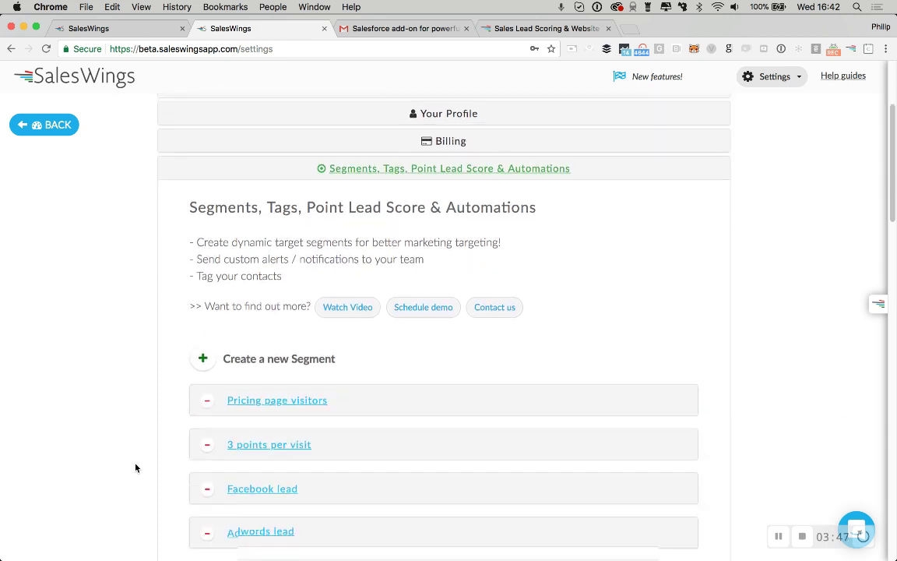
pyautogui.scroll(-1, 135, 467)
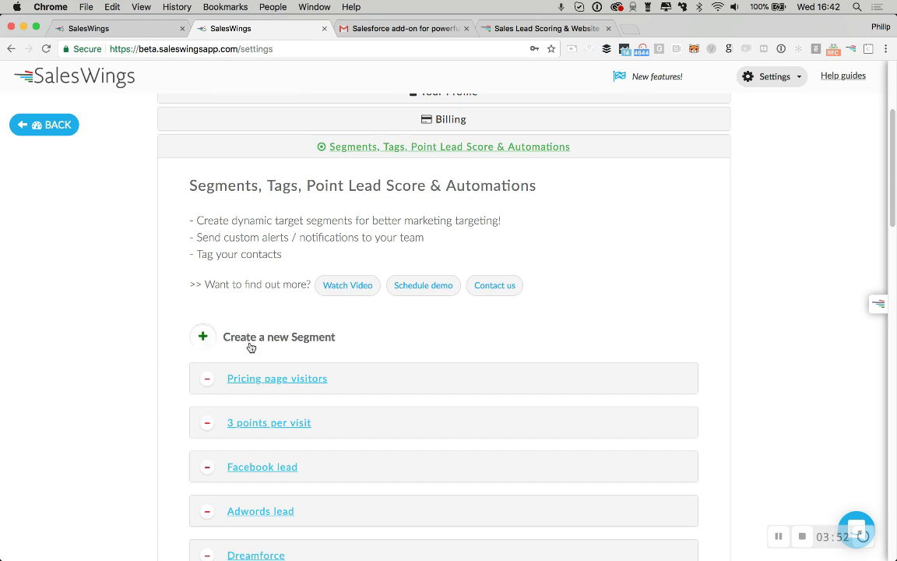
pyautogui.click(307, 349)
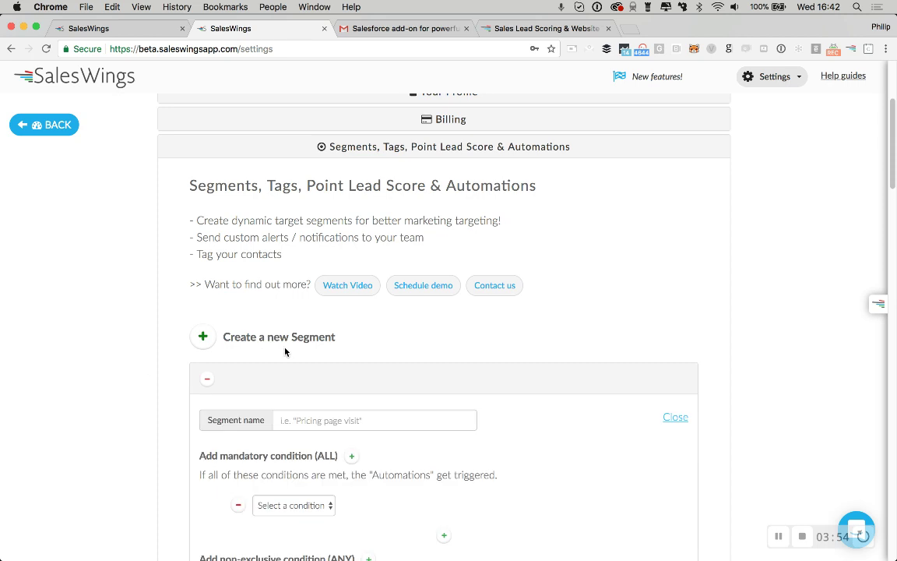
pyautogui.scroll(-4, 140, 437)
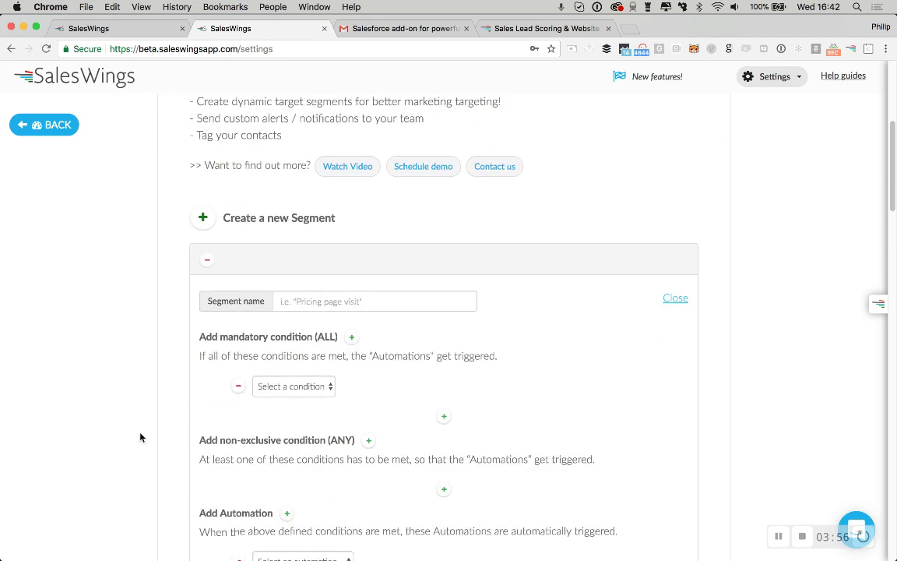
pyautogui.scroll(-1, 140, 437)
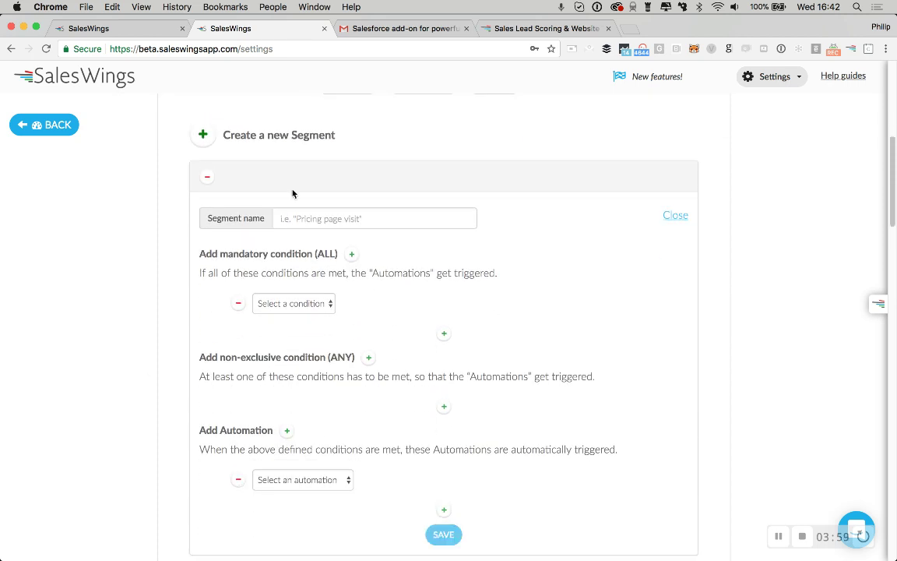
# - Open the Lead Profile & Company Data page from the Solution links in the website's footer
pyautogui.click(497, 29)
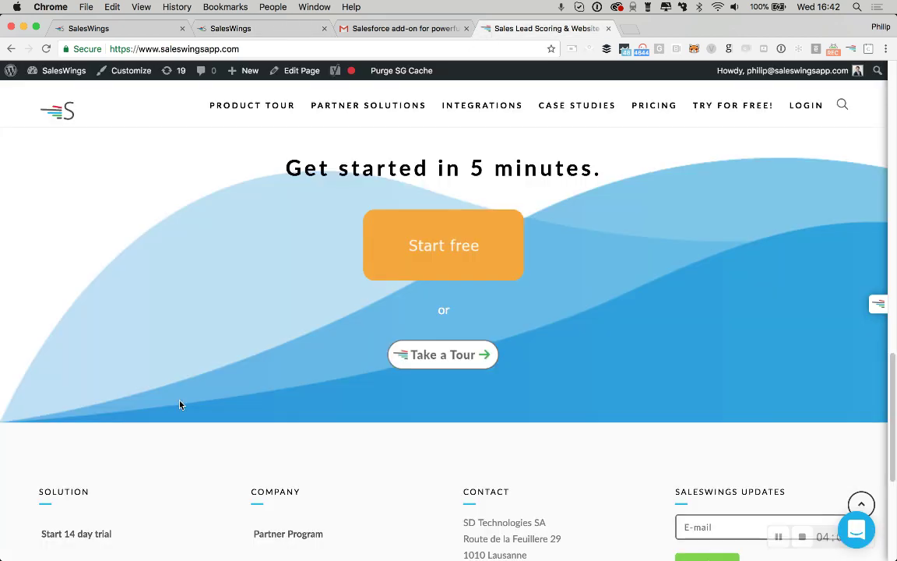
pyautogui.scroll(-2, 180, 404)
pyautogui.scroll(-4, 180, 404)
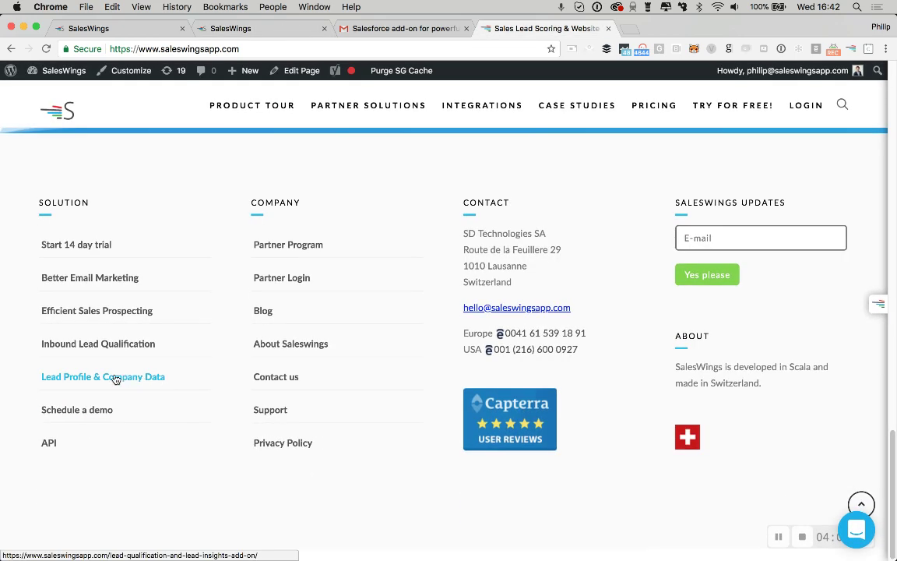
pyautogui.click(91, 379)
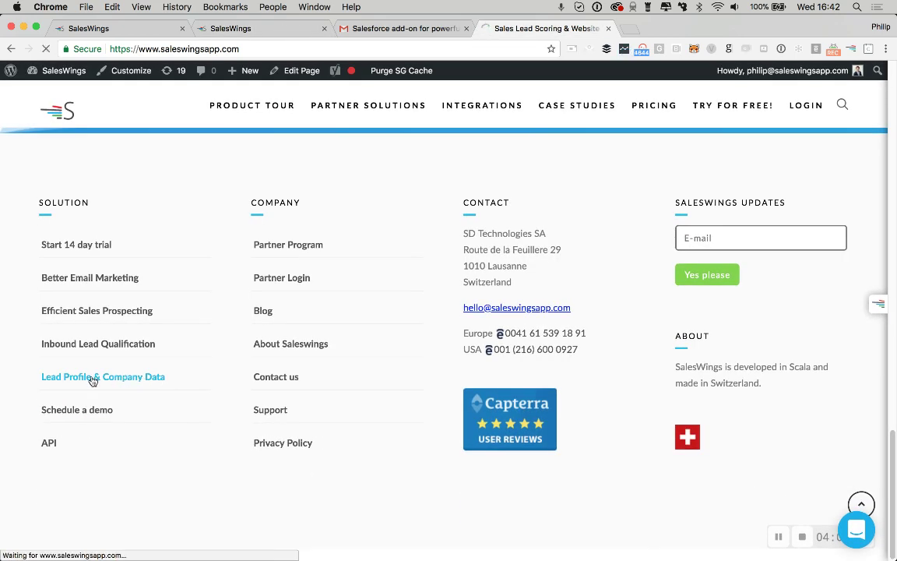
# - Copy the lead-qualification-and-lead-insights-add-on part of the opened page's web address
pyautogui.click(336, 52)
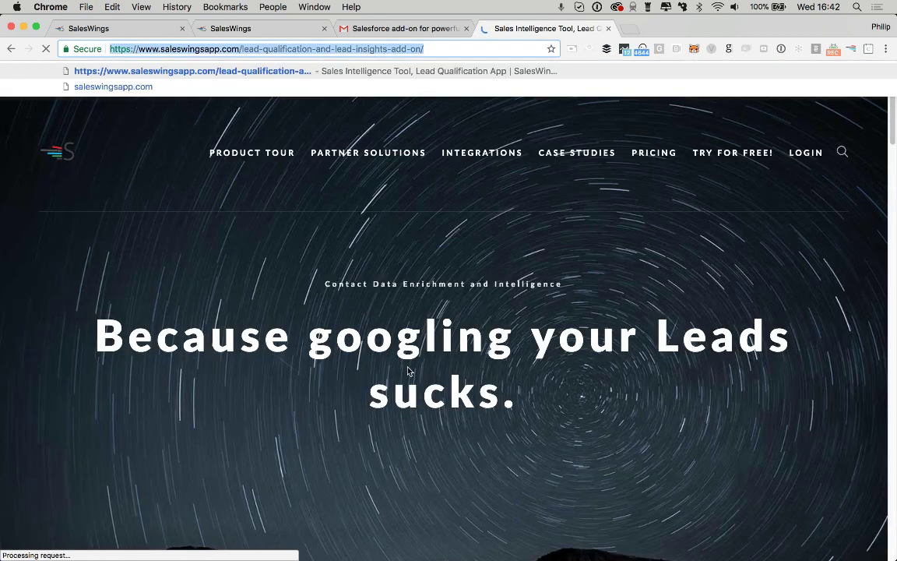
pyautogui.scroll(-5, 407, 367)
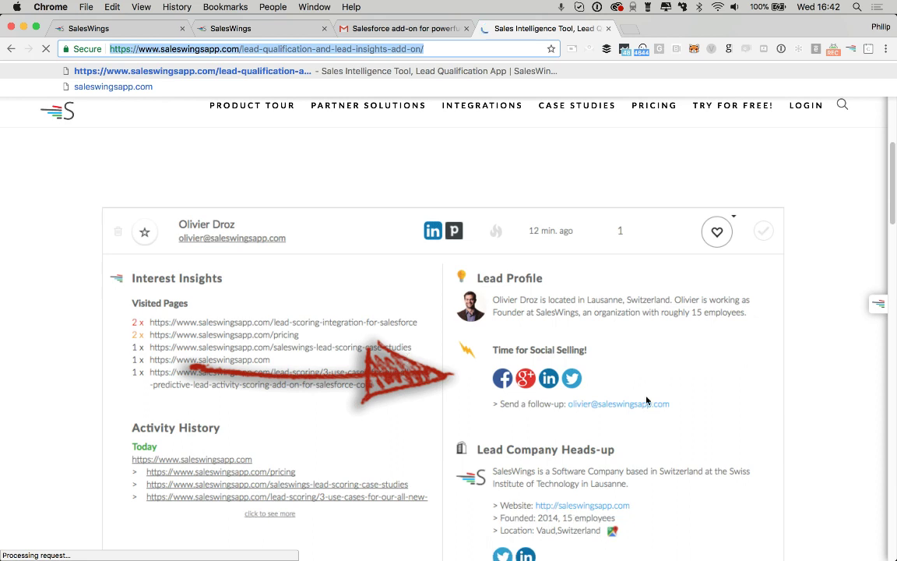
pyautogui.scroll(-1, 517, 461)
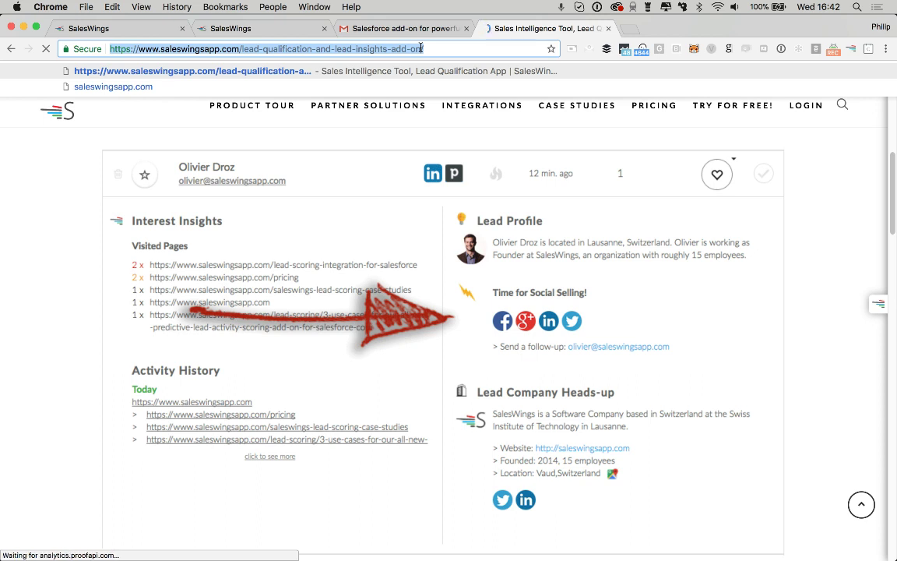
pyautogui.click(257, 47)
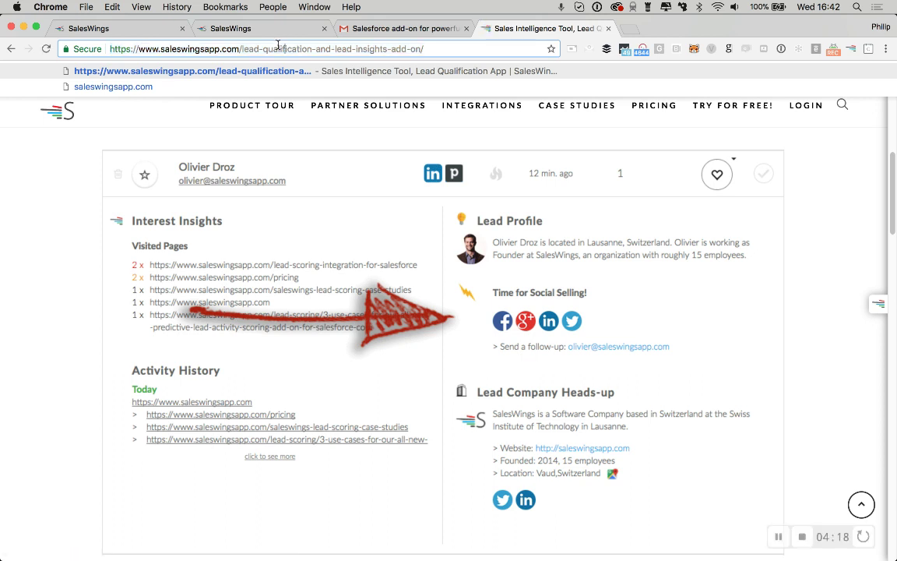
pyautogui.moveTo(242, 48); pyautogui.dragTo(418, 48)
pyautogui.press('super+c')
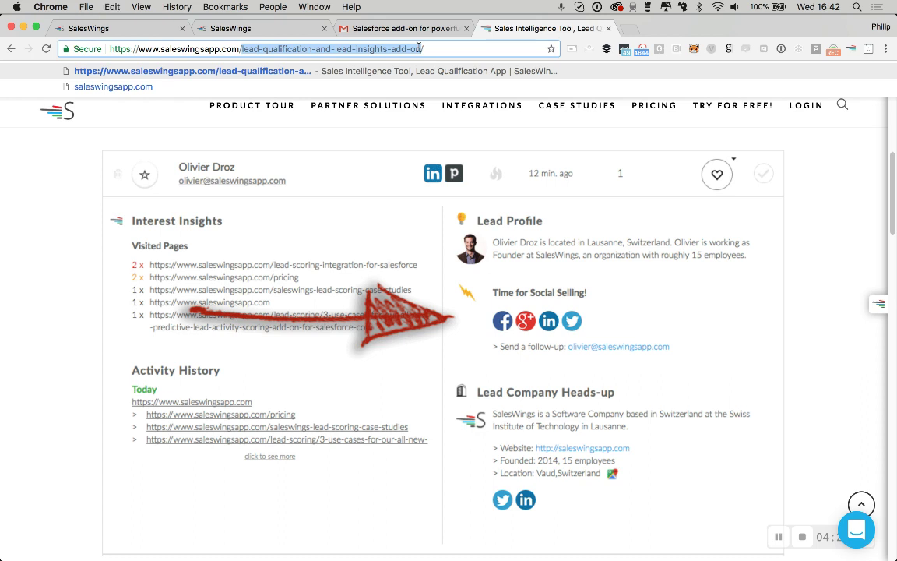
# - Return to the SalesWings settings and name the new segment "Lead Intelligence interest"
pyautogui.click(274, 29)
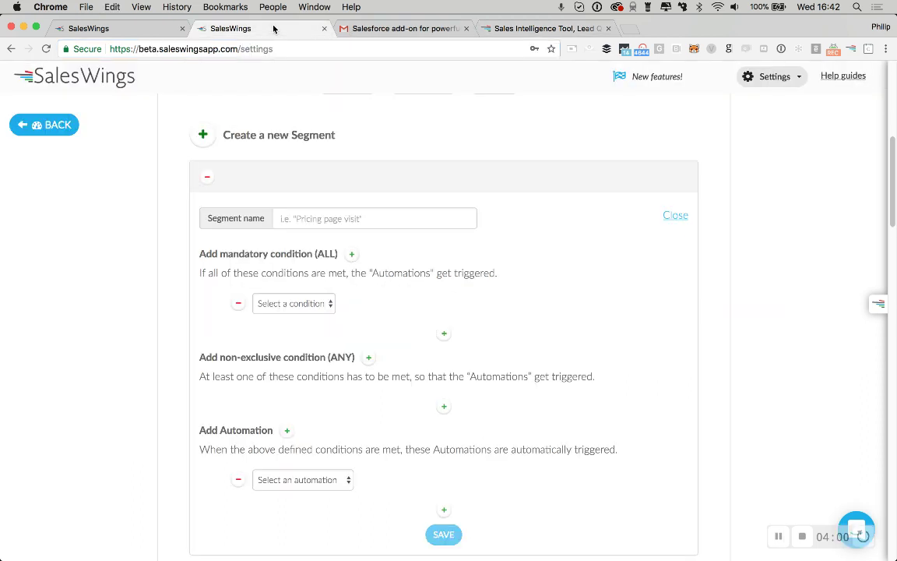
pyautogui.click(311, 219)
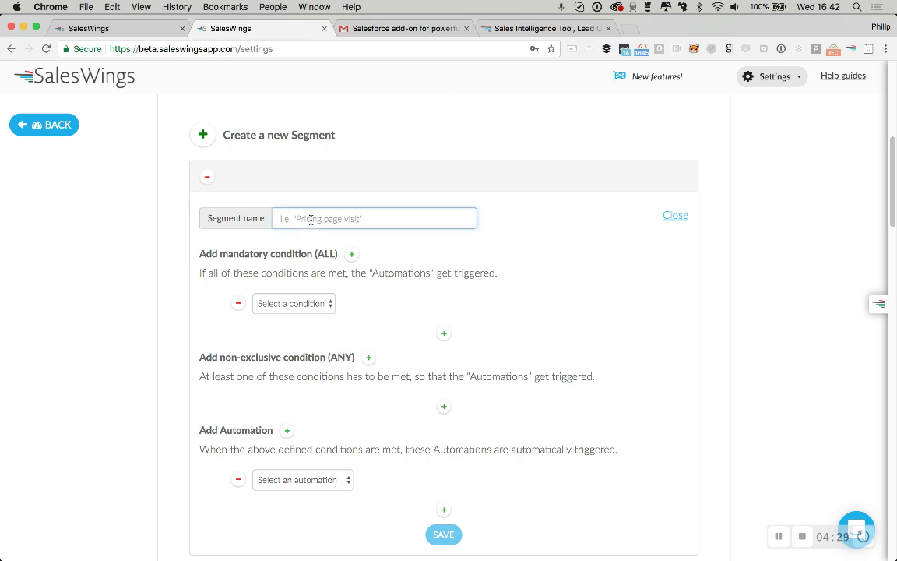
pyautogui.write('Lead I')
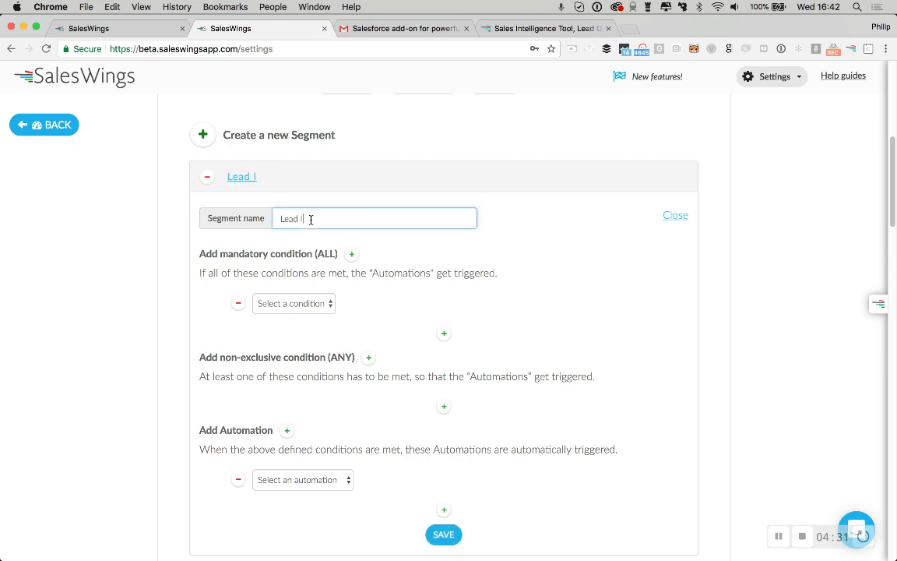
pyautogui.write('ntelligence in')
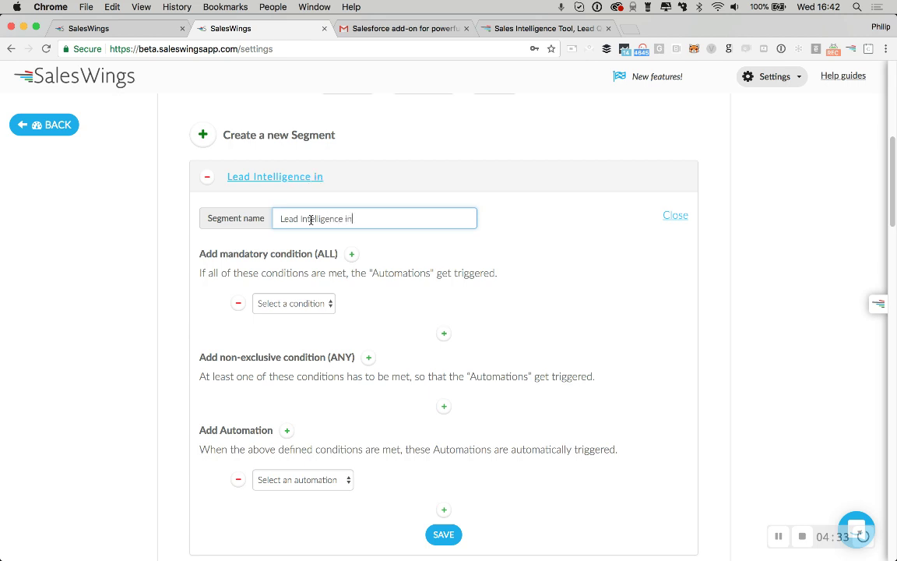
pyautogui.write('terest')
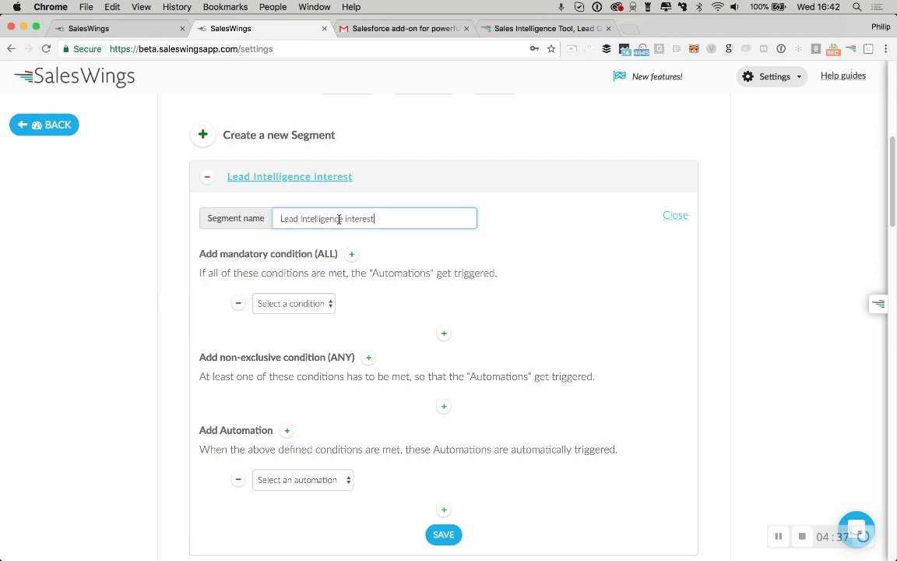
# - Define the mandatory condition as Visited URL contains lead-qualification-and-lead-insights-add-on and copy that URL text again
pyautogui.scroll(-2, 175, 321)
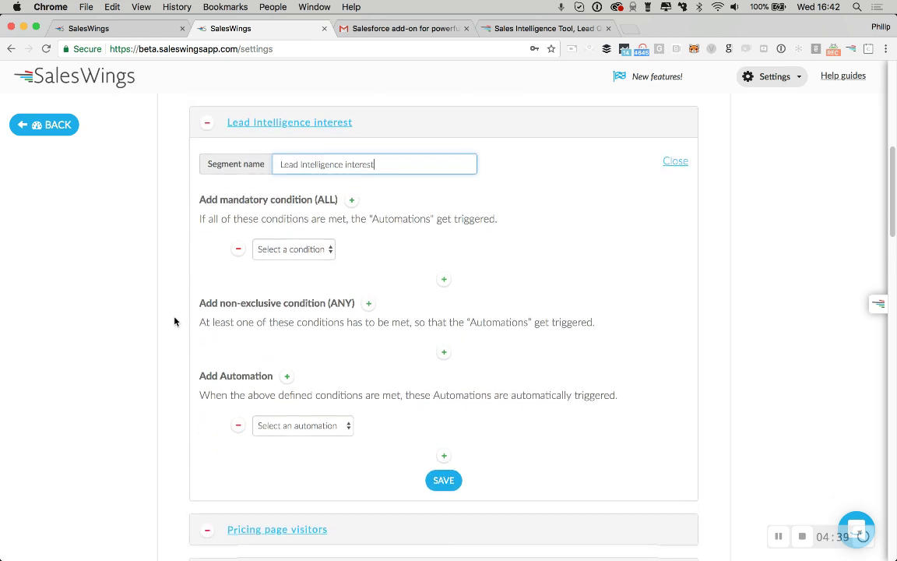
pyautogui.click(282, 240)
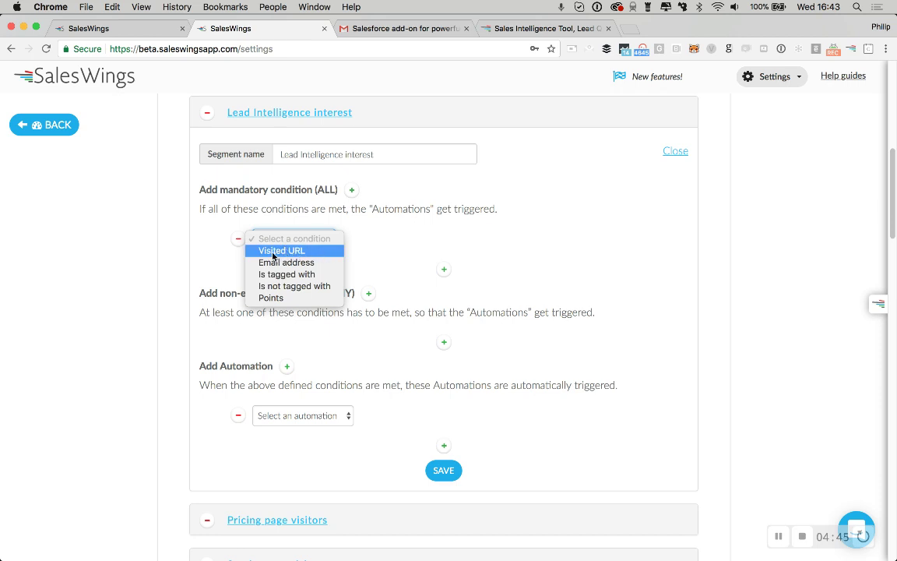
pyautogui.click(273, 253)
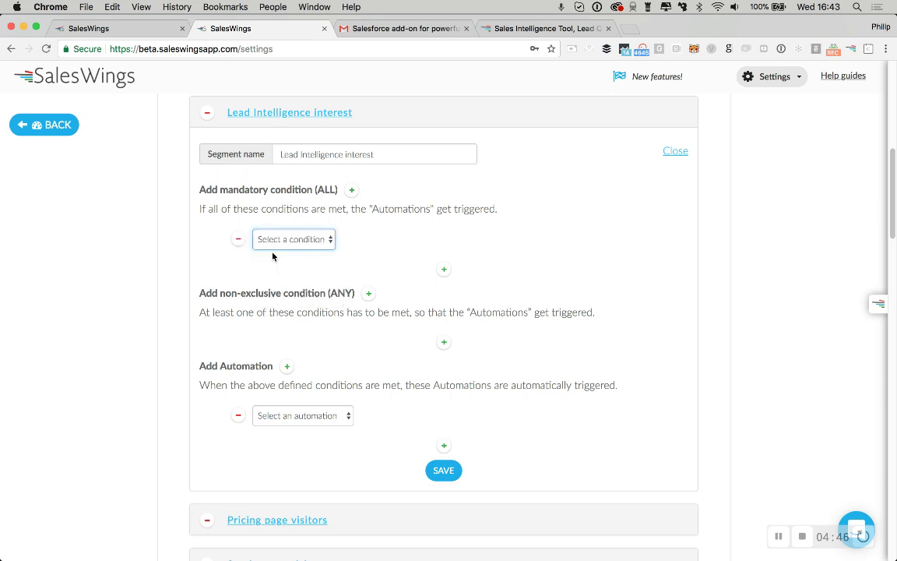
pyautogui.click(372, 238)
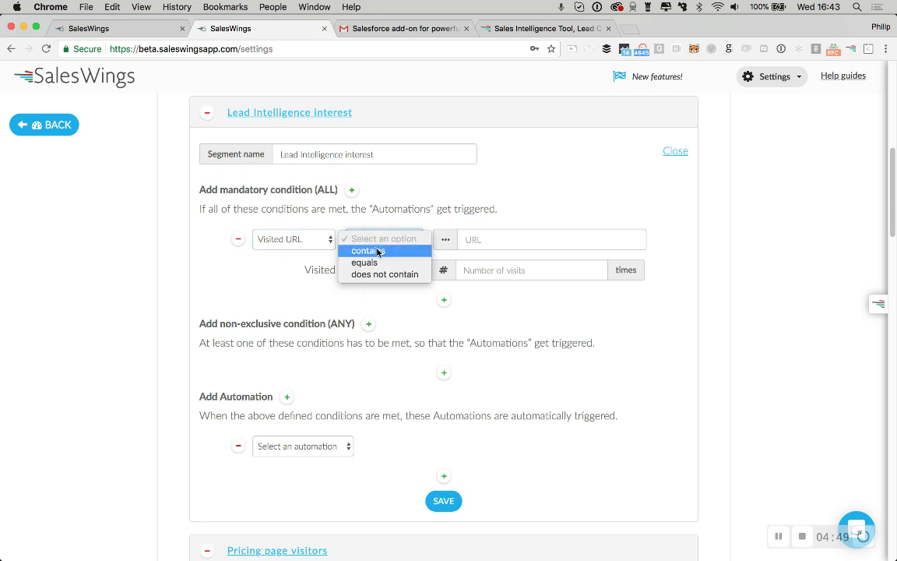
pyautogui.click(379, 251)
pyautogui.click(466, 238)
pyautogui.press('super+v')
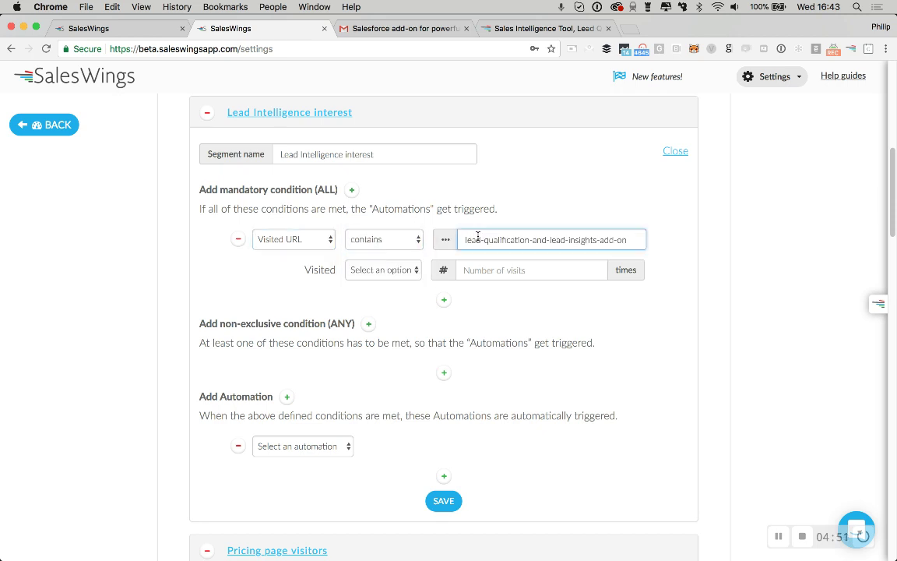
pyautogui.moveTo(604, 238); pyautogui.dragTo(466, 239)
pyautogui.press('super+c')
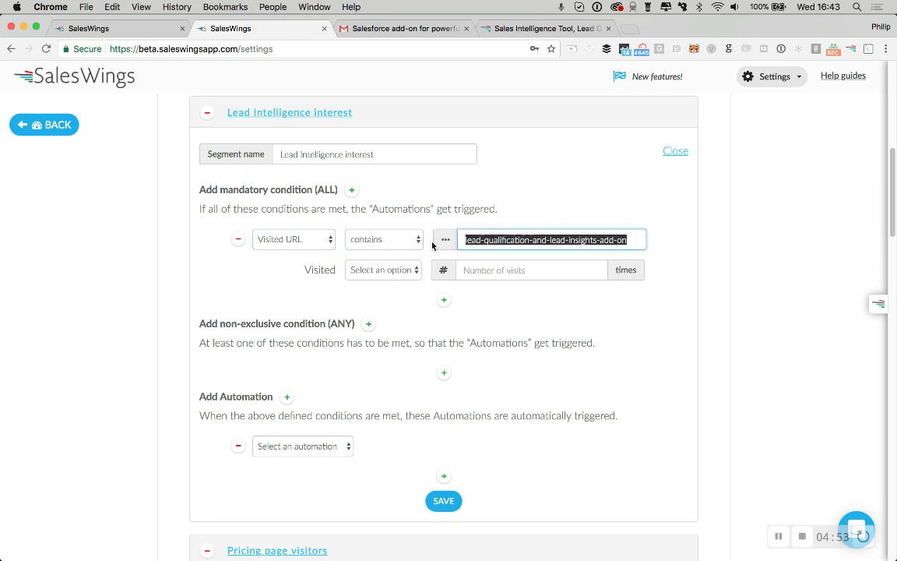
# - Set the mandatory condition's visit count to more than 2 times
pyautogui.click(395, 274)
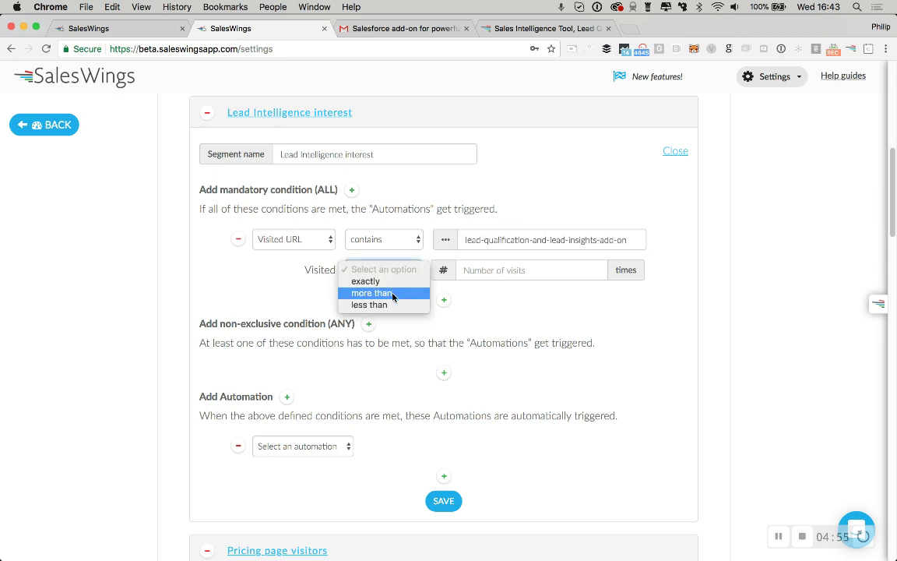
pyautogui.click(394, 293)
pyautogui.click(469, 270)
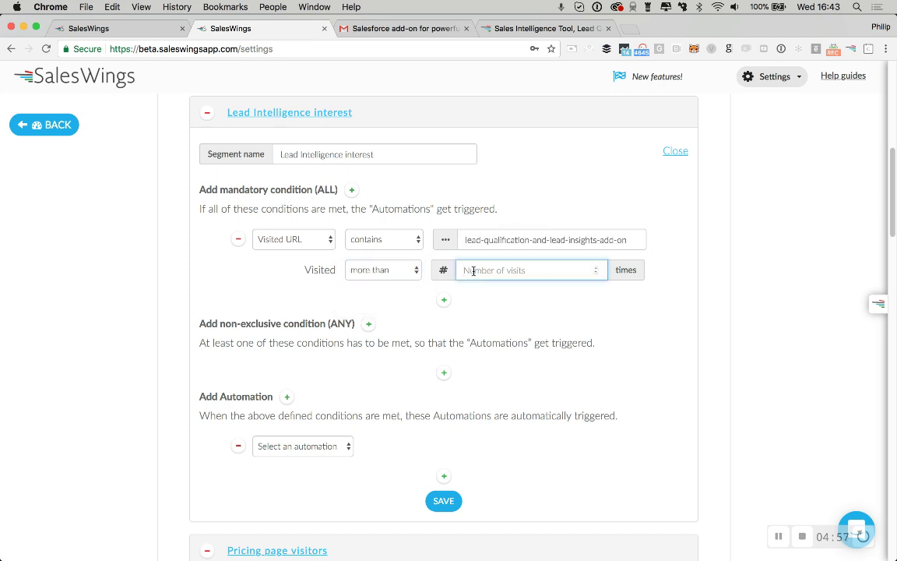
pyautogui.write('0')
pyautogui.click(410, 271)
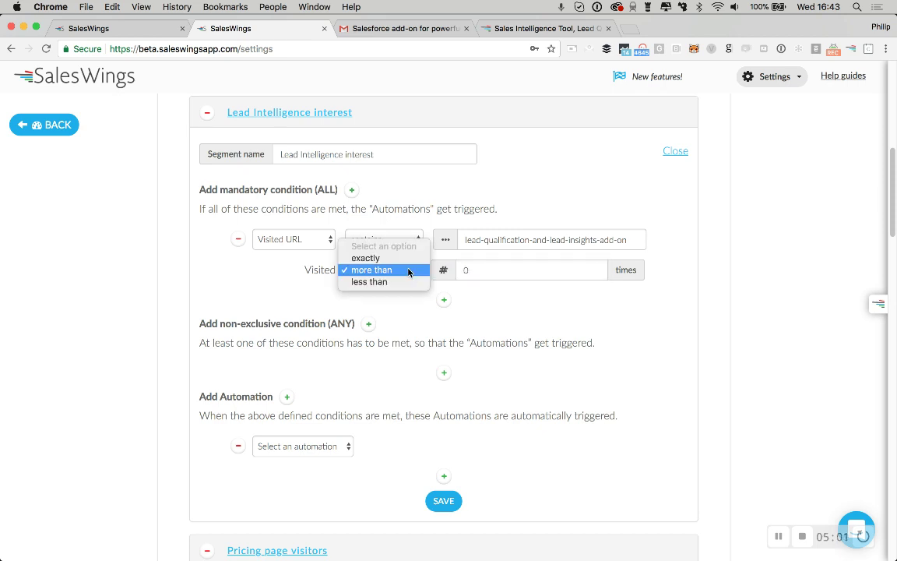
pyautogui.click(466, 269)
pyautogui.press('BackSpace')
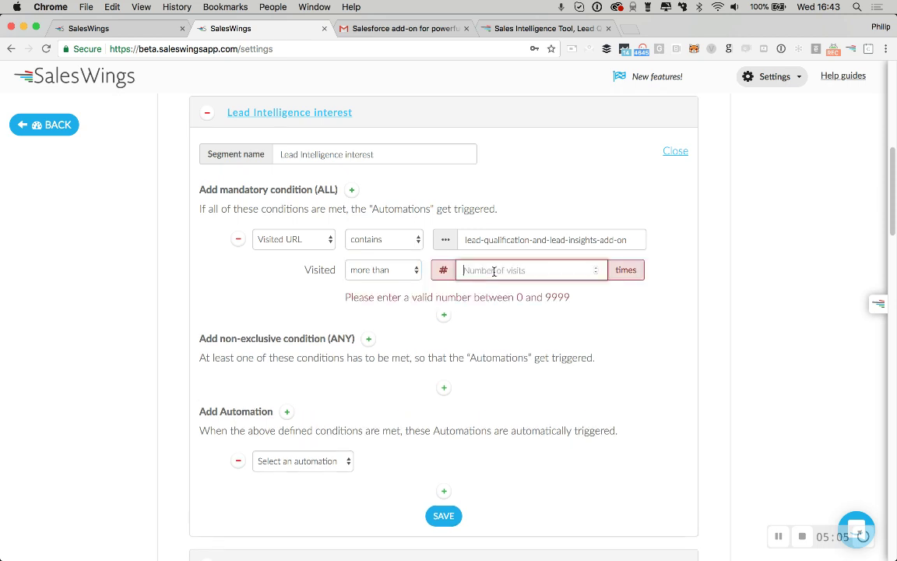
pyautogui.write('2')
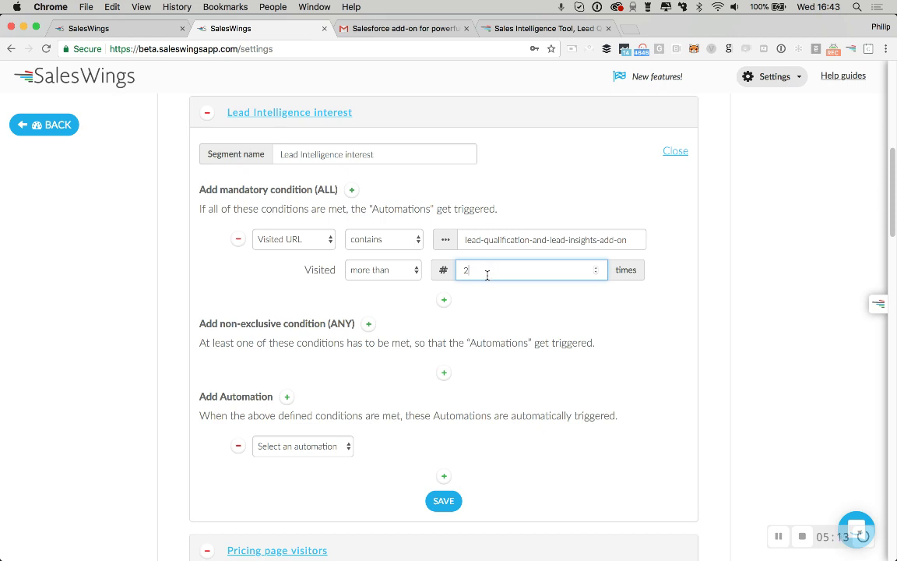
# - Try a second mandatory condition of Visited URL contains, and remove it again
pyautogui.scroll(-2, 487, 274)
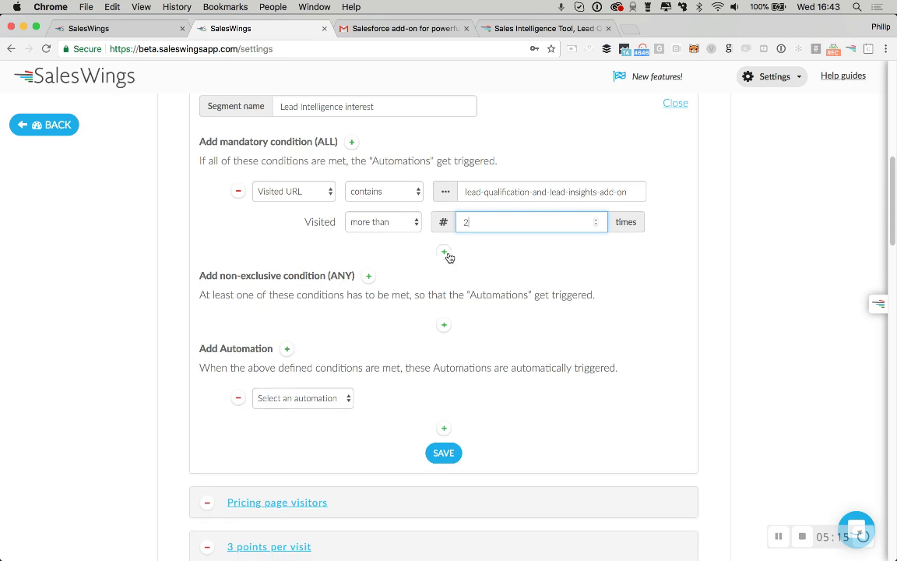
pyautogui.click(444, 256)
pyautogui.click(327, 277)
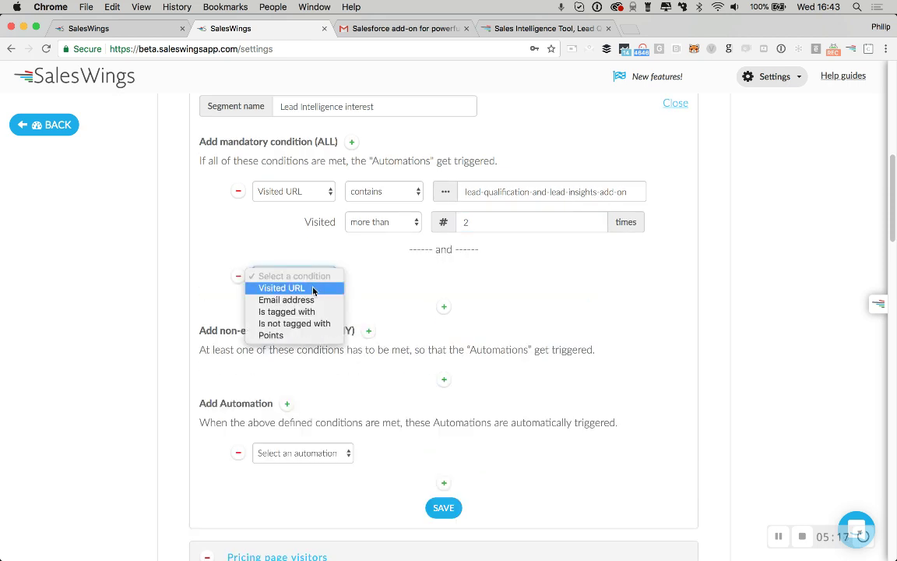
pyautogui.click(314, 289)
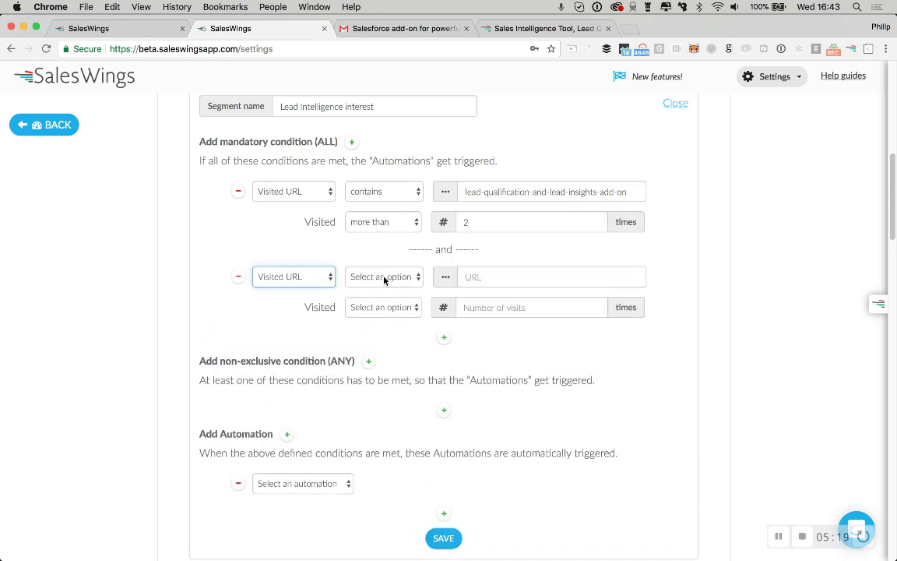
pyautogui.click(384, 278)
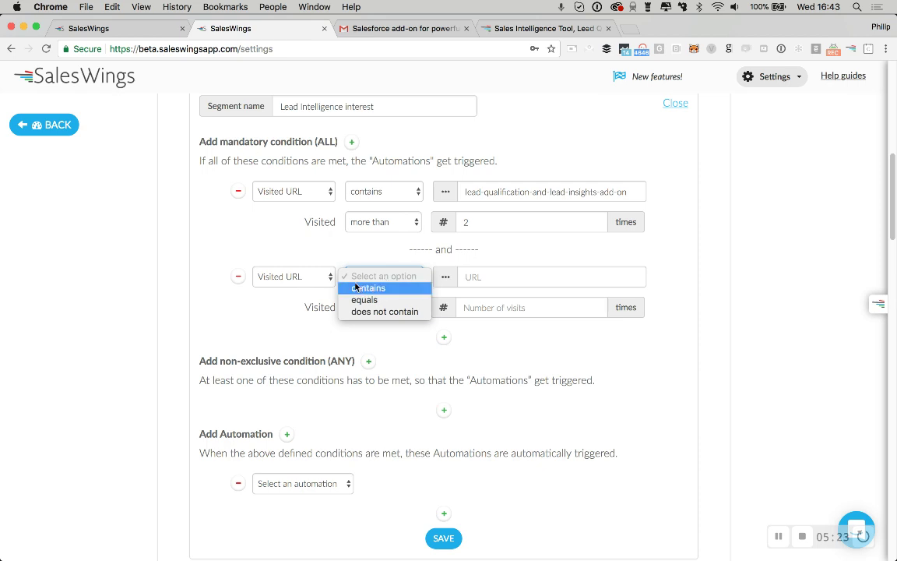
pyautogui.click(383, 288)
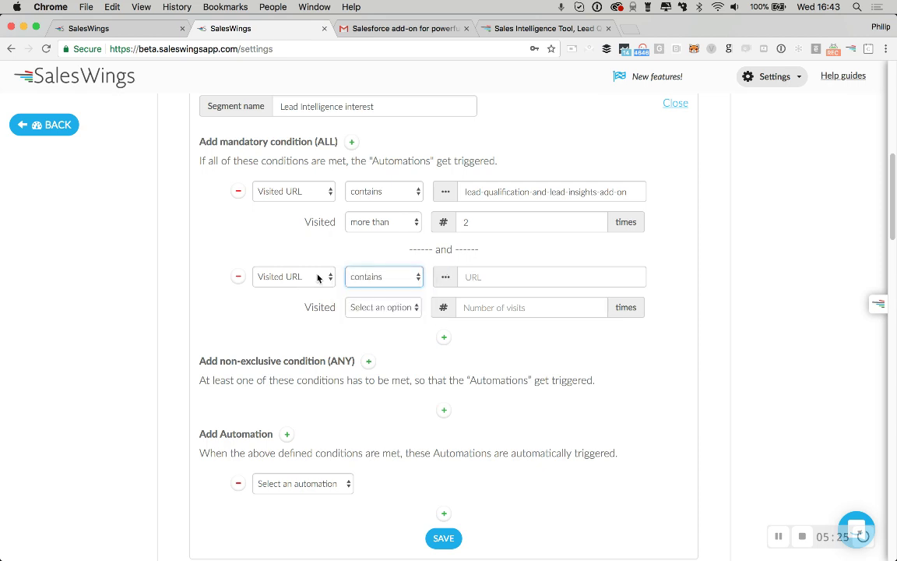
pyautogui.click(238, 276)
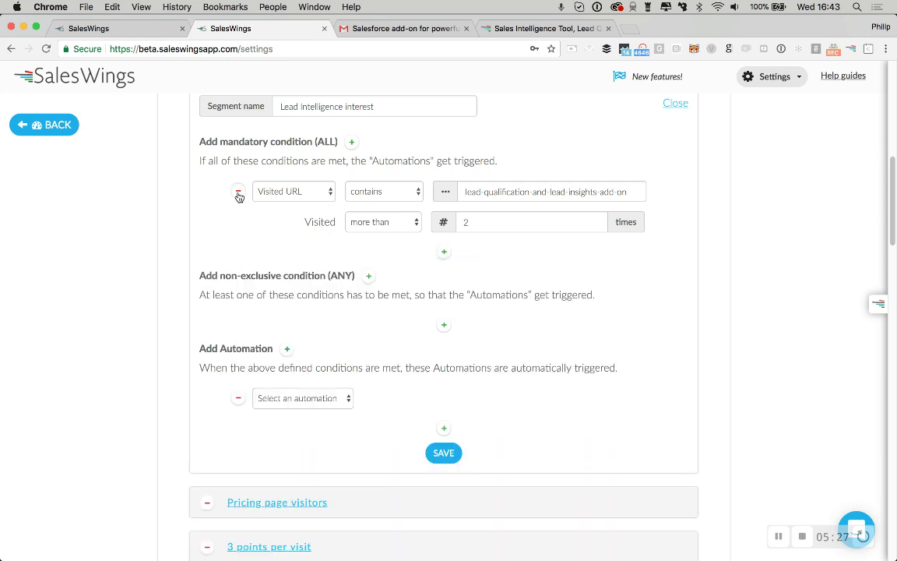
# - Add a non-exclusive condition for Visited URL contains lead-qualification-and-lead-insights-add-on
pyautogui.click(370, 277)
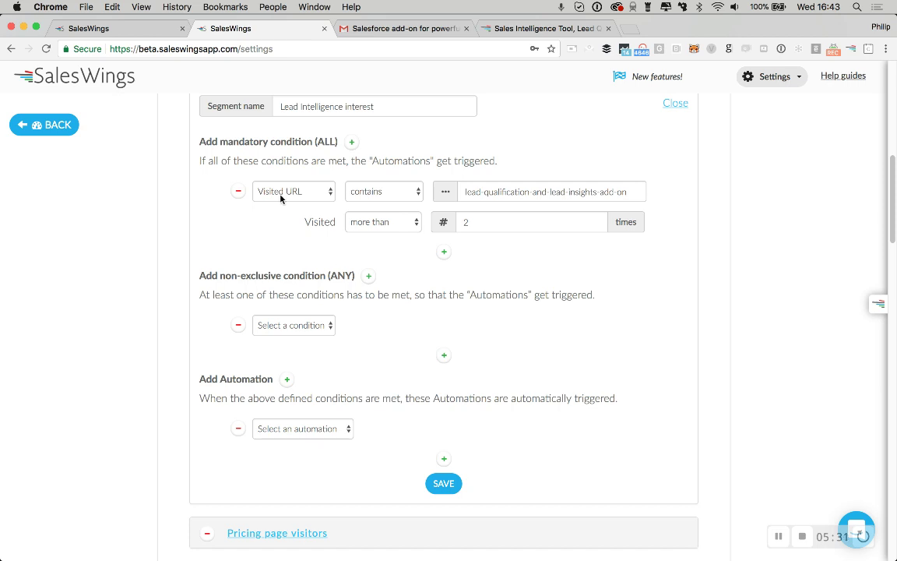
pyautogui.click(304, 325)
pyautogui.click(318, 337)
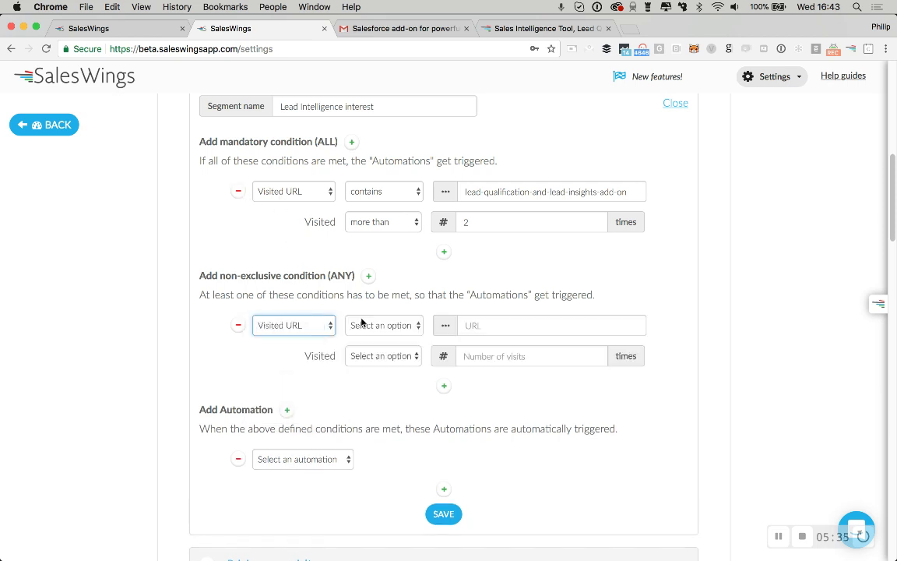
pyautogui.click(376, 326)
pyautogui.click(465, 327)
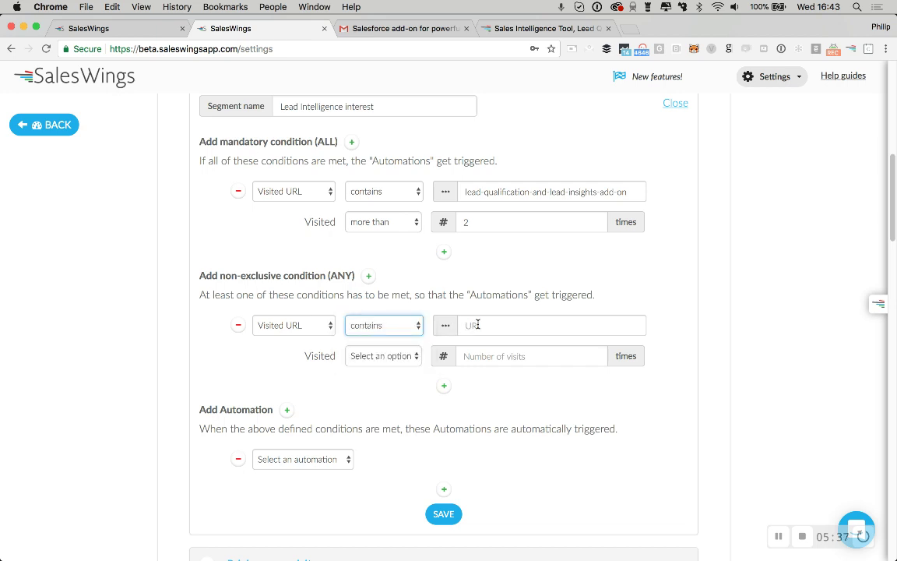
pyautogui.click(477, 324)
pyautogui.press('super+v')
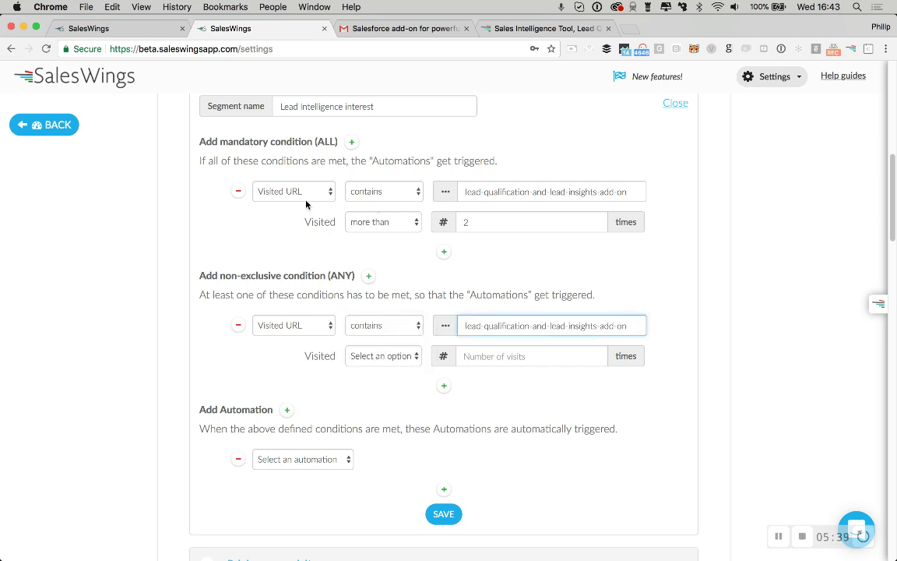
# - Remove the mandatory condition and set the non-exclusive condition's visit count to more than 2 times
pyautogui.click(238, 192)
pyautogui.click(380, 295)
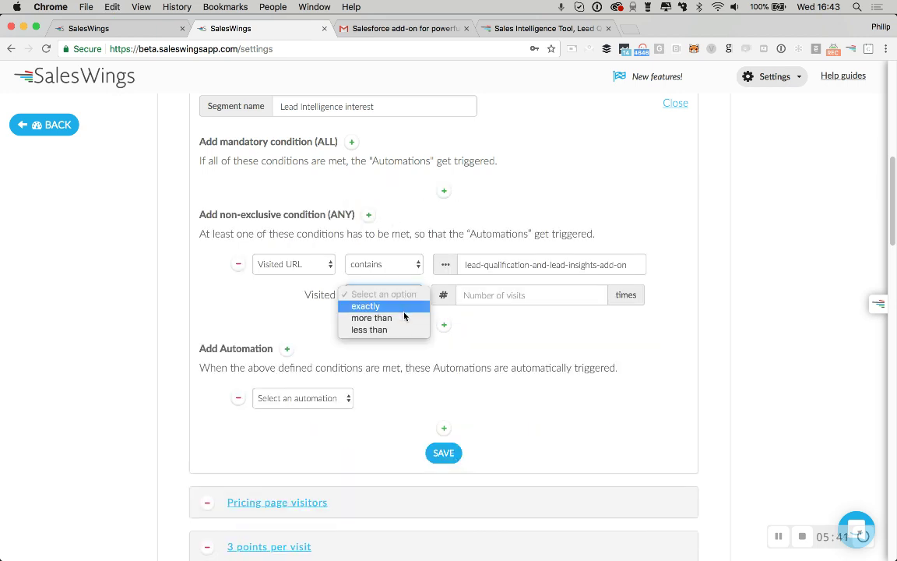
pyautogui.click(404, 319)
pyautogui.click(467, 295)
pyautogui.write('2')
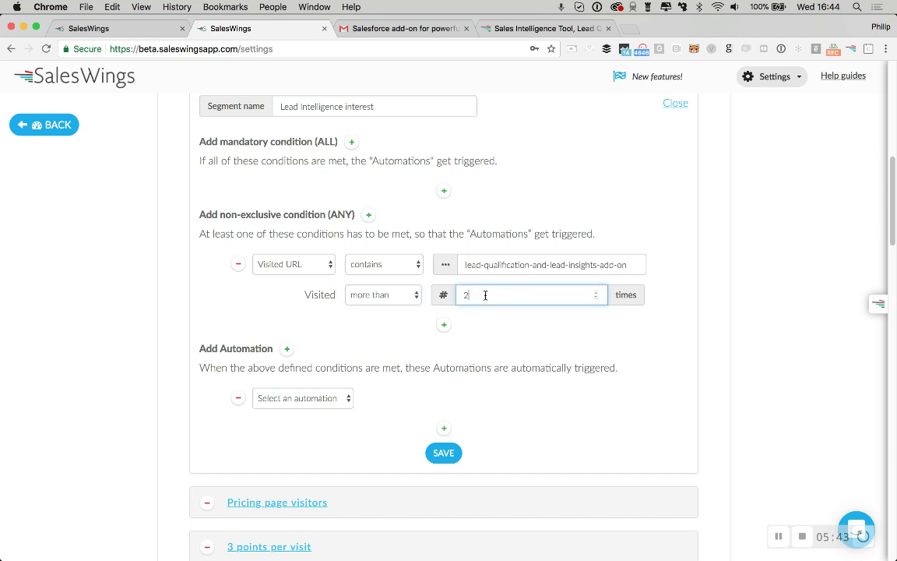
# - Add a second non-exclusive condition for Visited URL contains contact-scoring
pyautogui.click(444, 326)
pyautogui.click(291, 348)
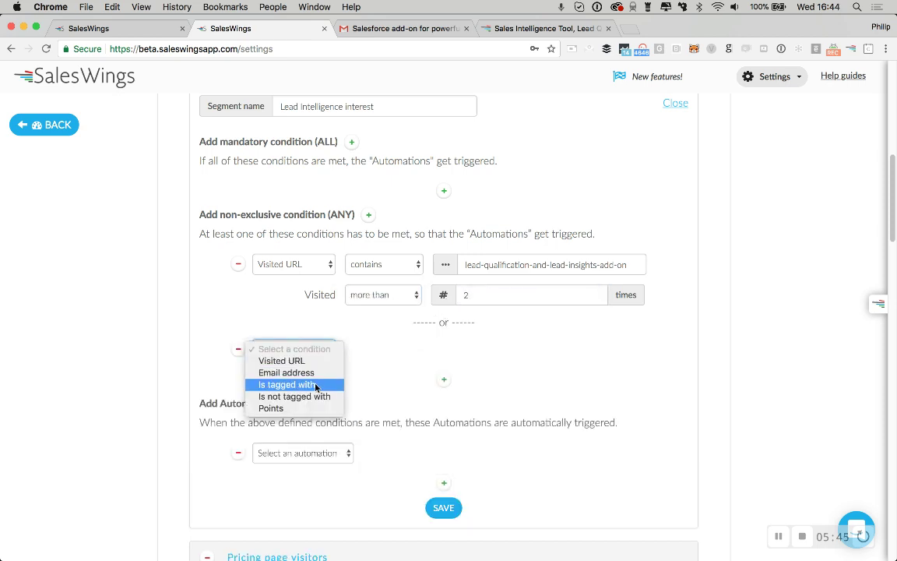
pyautogui.click(339, 354)
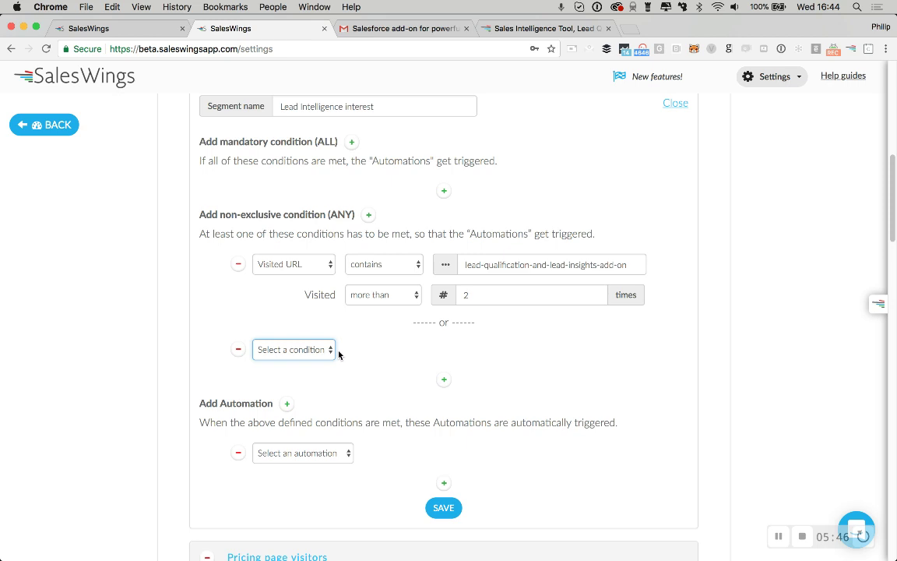
pyautogui.click(381, 351)
pyautogui.click(386, 363)
pyautogui.click(484, 350)
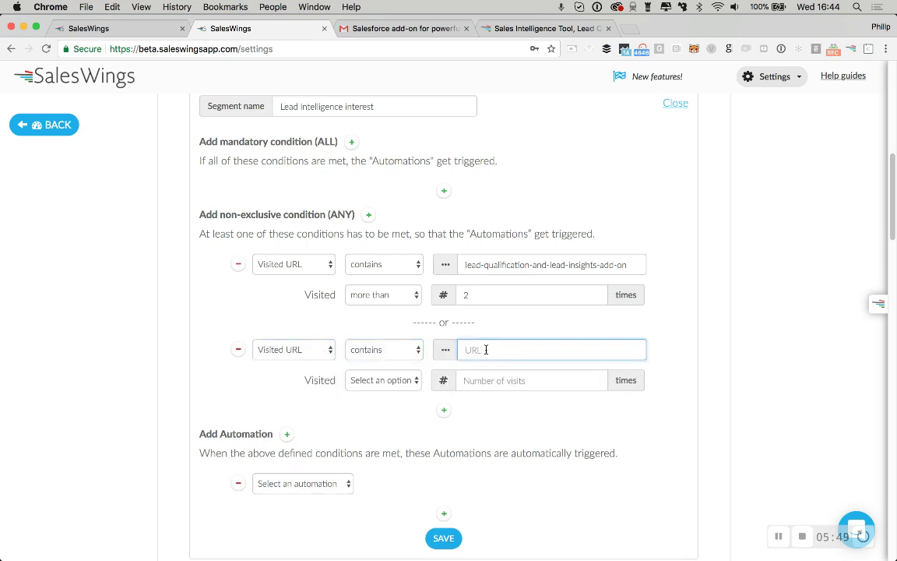
pyautogui.write('contact-scoring')
# - Set the contact-scoring condition's visit count to more than 2 times
pyautogui.click(395, 377)
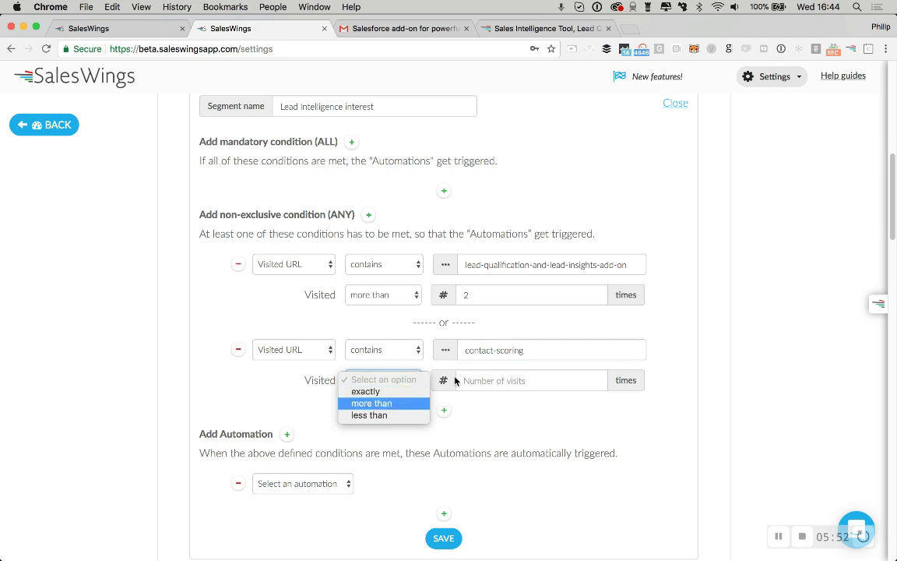
pyautogui.click(389, 403)
pyautogui.click(486, 381)
pyautogui.write('2')
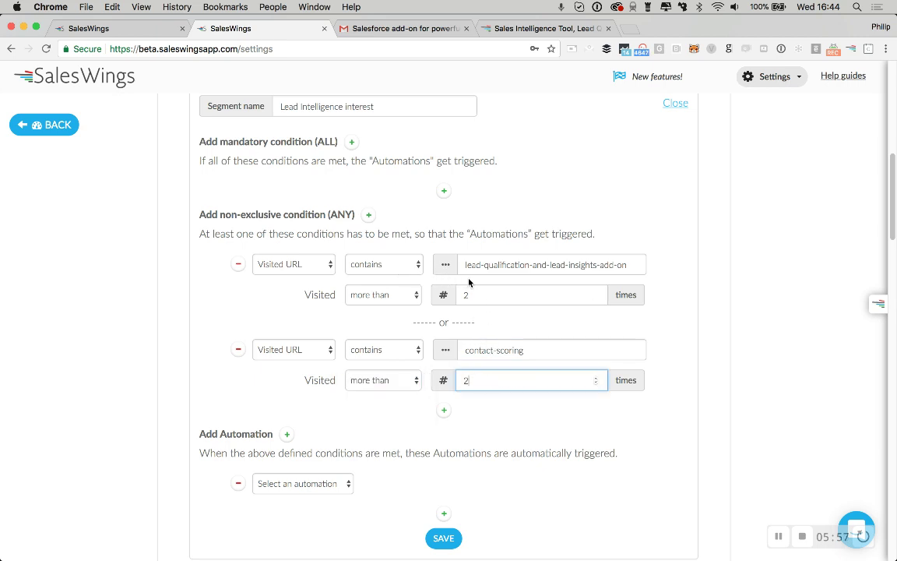
# - Set the segment's automation to Add tag to contact and look through the existing tags without choosing one
pyautogui.scroll(-3, 514, 404)
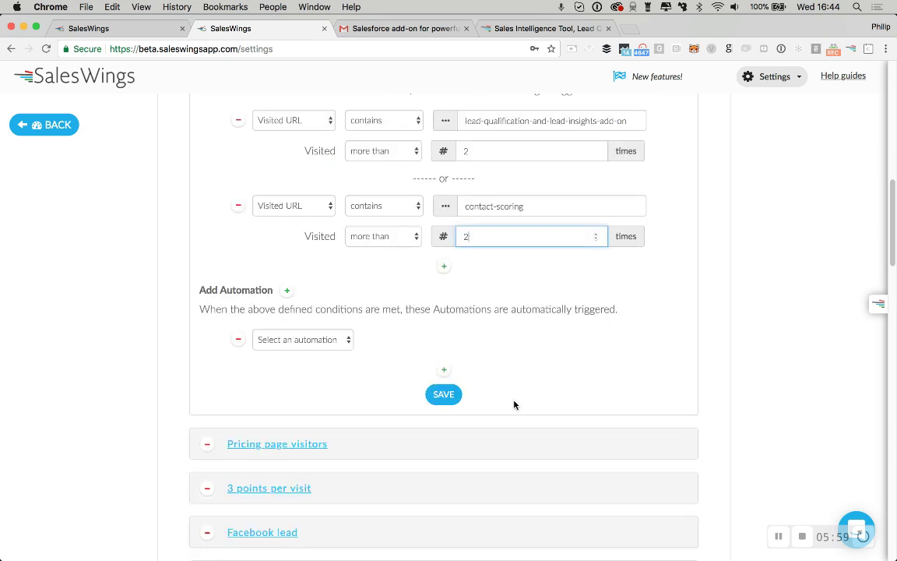
pyautogui.click(342, 340)
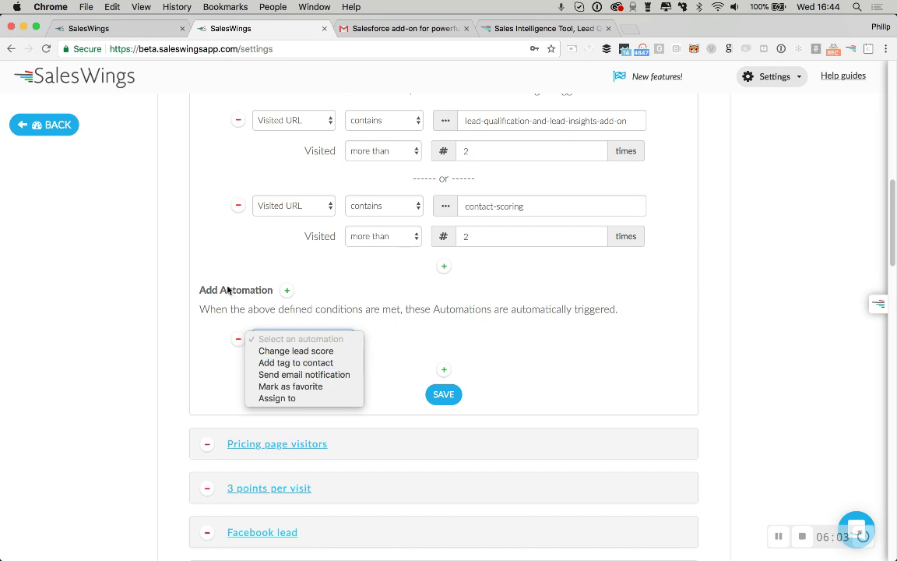
pyautogui.click(273, 363)
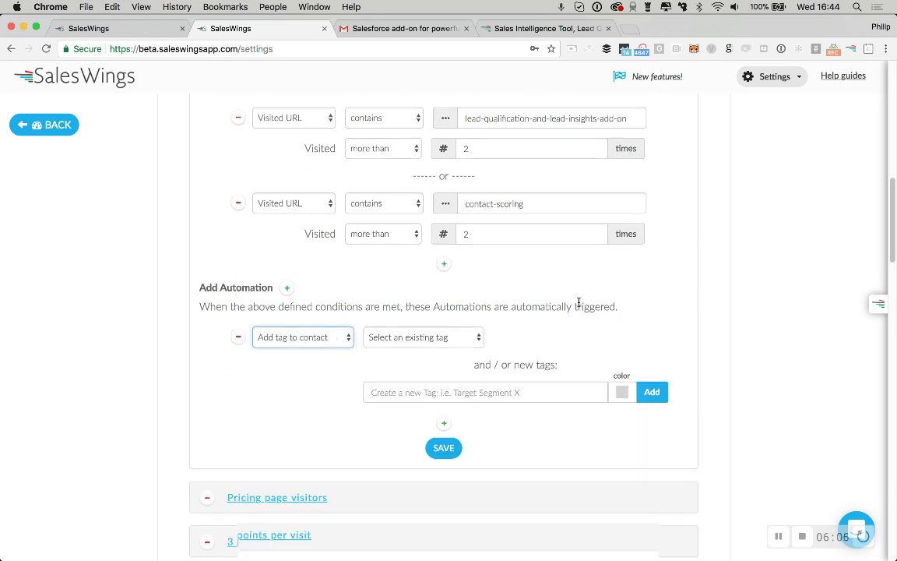
pyautogui.scroll(-2, 581, 301)
pyautogui.click(470, 293)
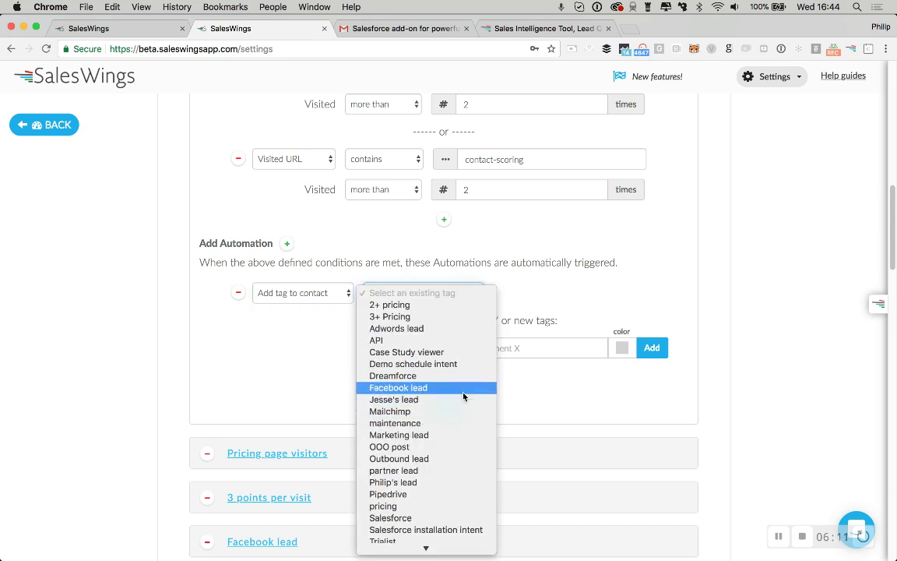
pyautogui.scroll(-1, 462, 410)
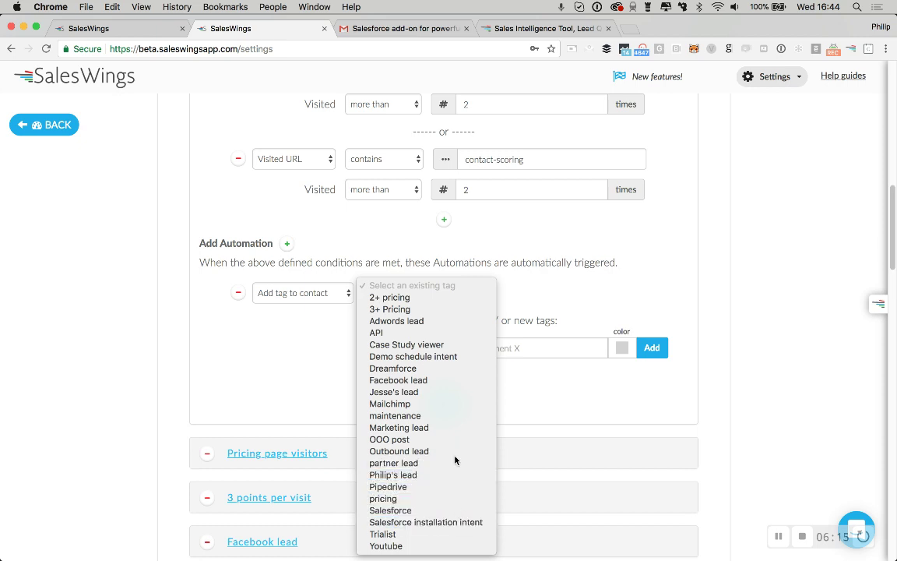
pyautogui.click(321, 380)
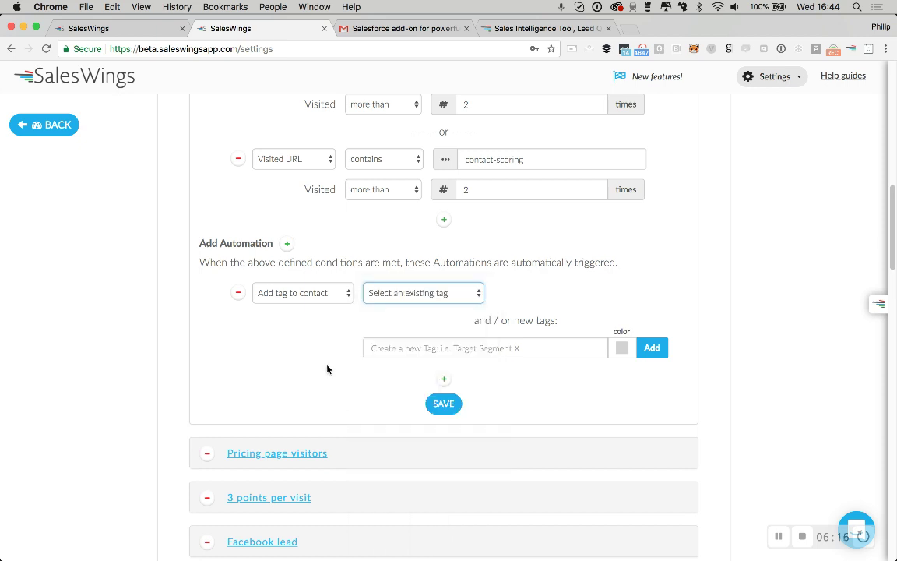
# - Create a new light orange tag named lead intelligence and add it to the tag automation
pyautogui.click(435, 348)
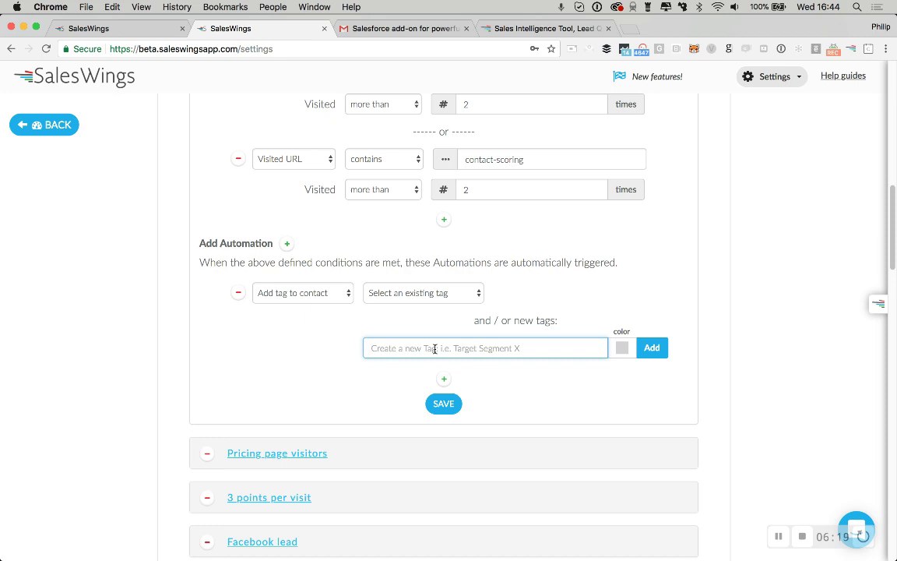
pyautogui.write('lead intelli')
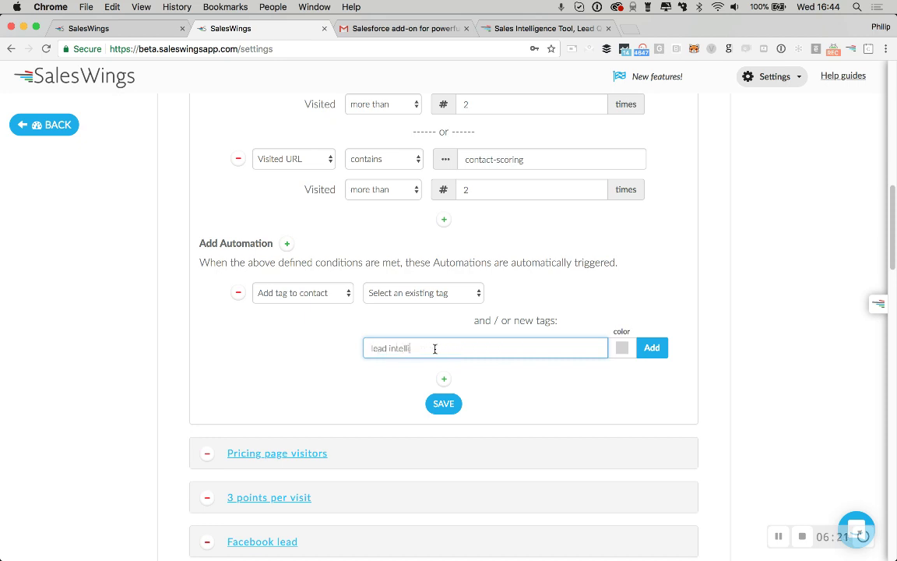
pyautogui.write('igence')
pyautogui.click(623, 348)
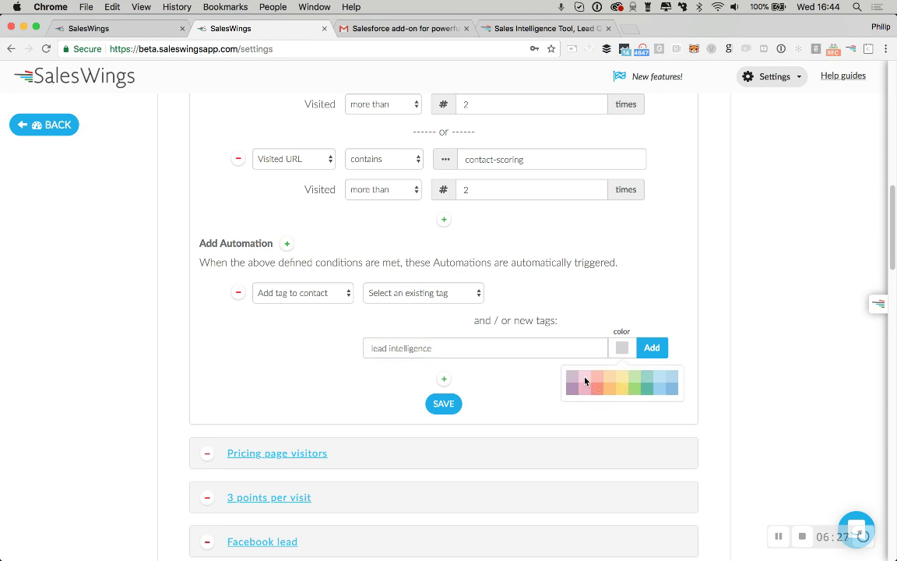
pyautogui.click(611, 377)
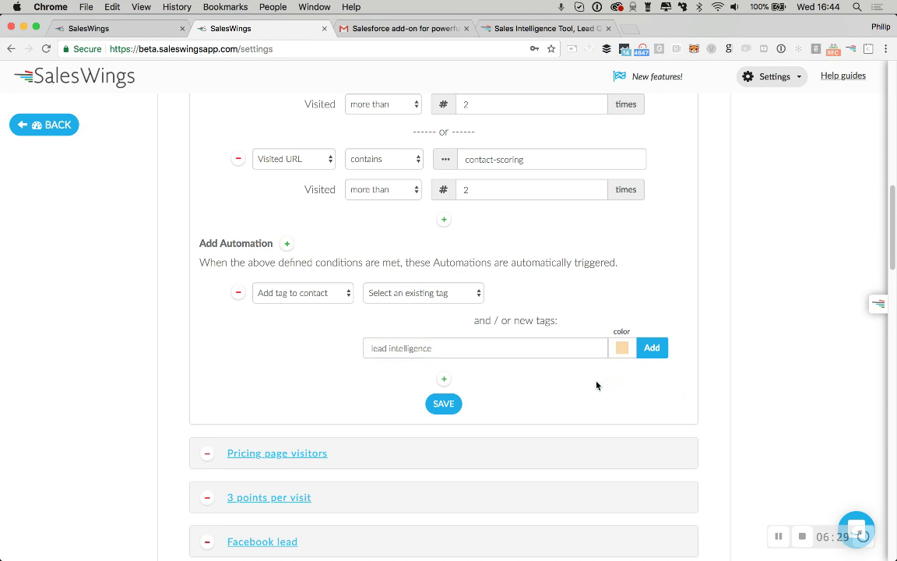
pyautogui.click(650, 345)
pyautogui.click(447, 427)
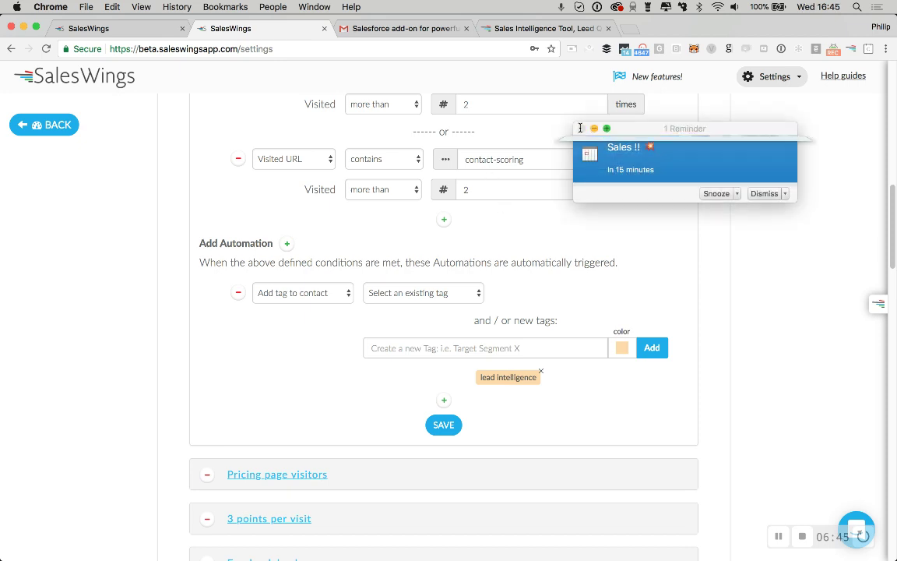
# - Close the calendar reminder covering the segment form
pyautogui.click(582, 129)
pyautogui.click(752, 215)
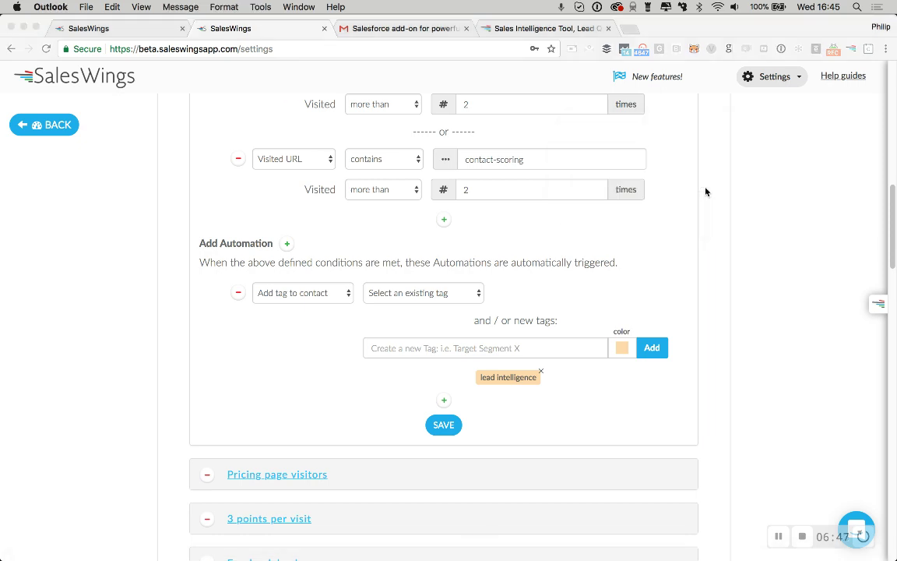
# - Try adding two more automation rows below the tag automation, and remove both again
pyautogui.scroll(1, 511, 355)
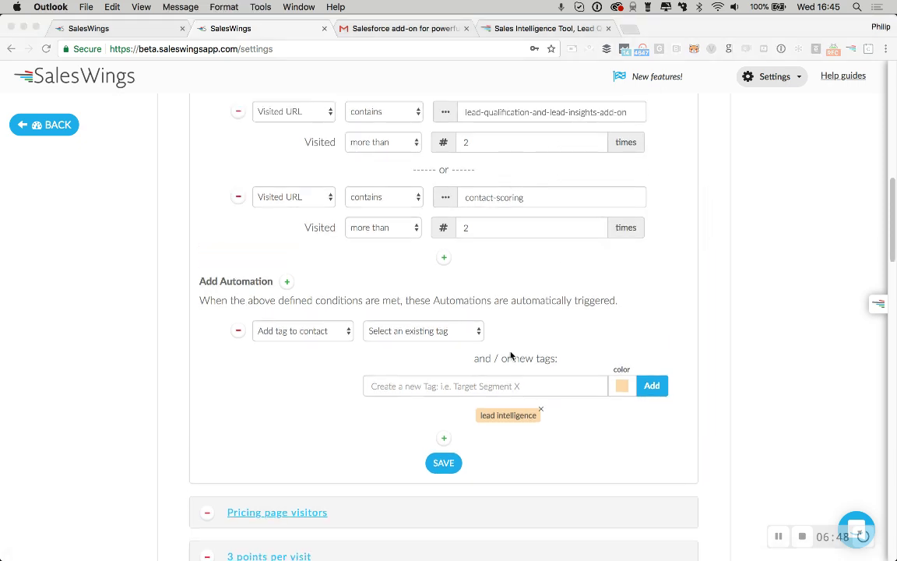
pyautogui.scroll(1, 415, 439)
pyautogui.click(443, 446)
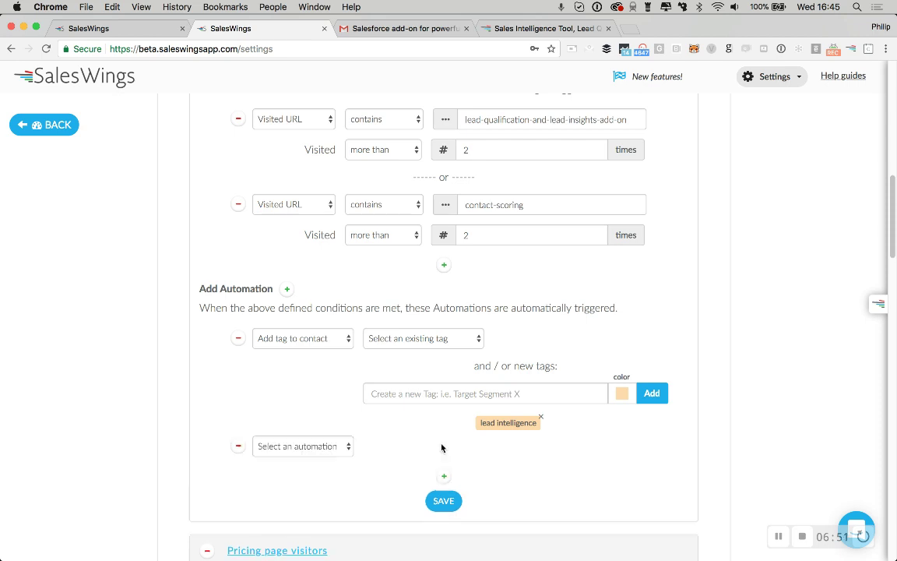
pyautogui.scroll(-2, 442, 447)
pyautogui.click(441, 382)
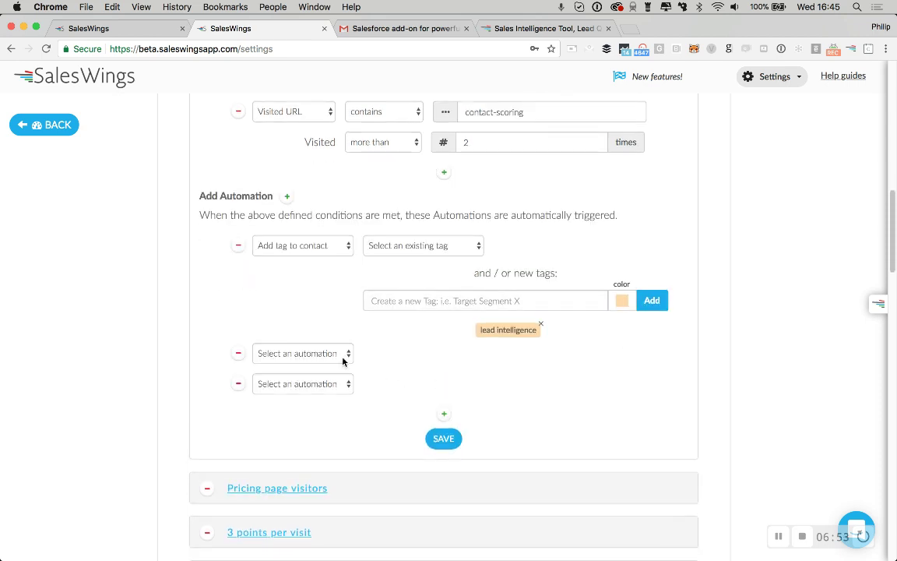
pyautogui.click(344, 356)
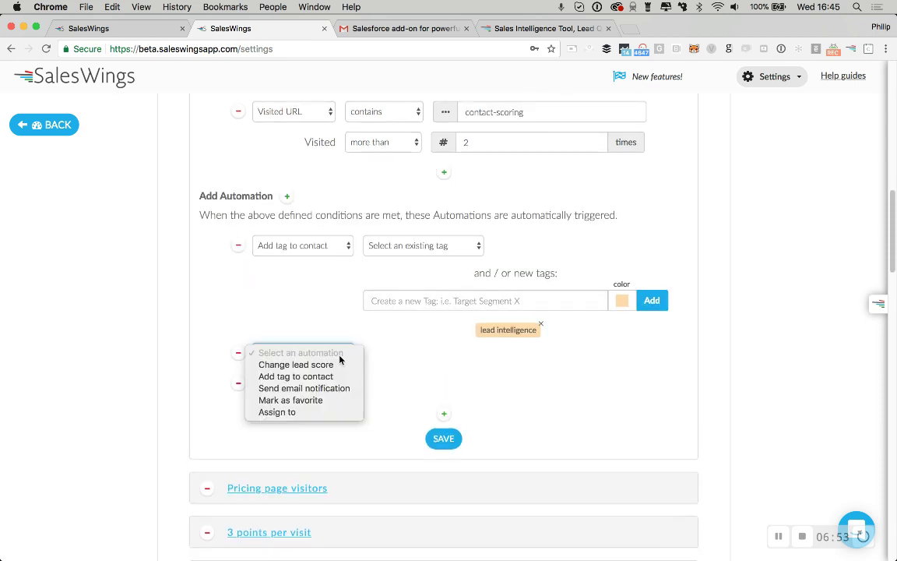
pyautogui.click(407, 388)
pyautogui.click(238, 383)
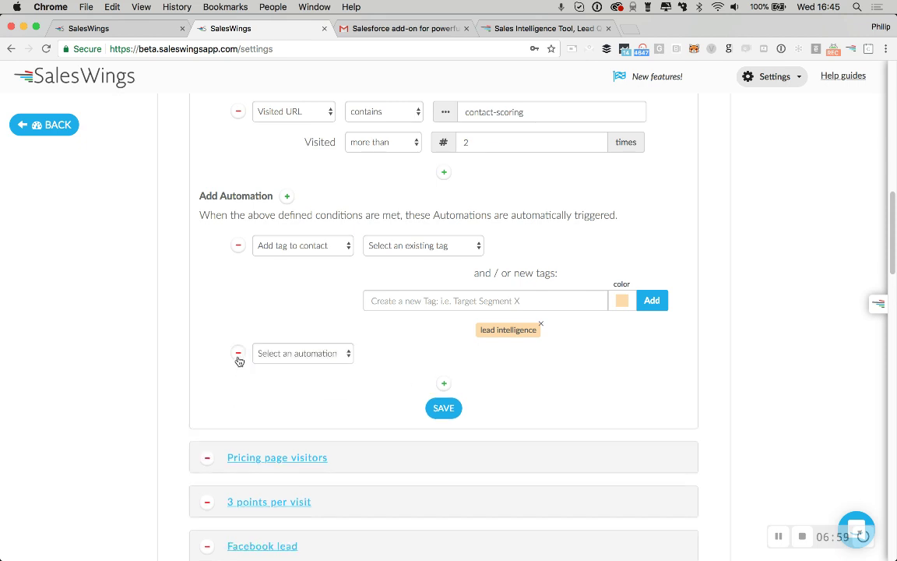
pyautogui.click(238, 355)
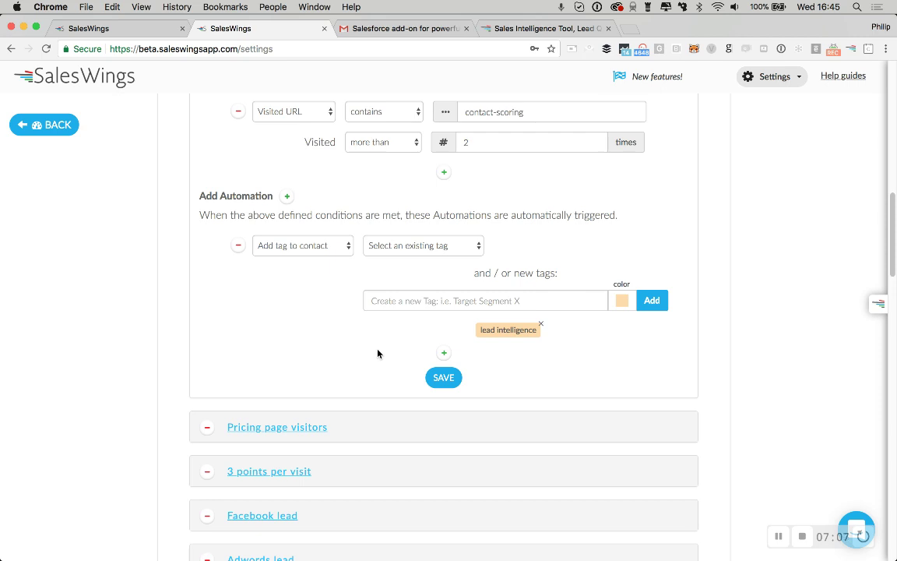
# - Review the segment's conditions and tag automation, and save the Lead Intelligence interest segment
pyautogui.scroll(2, 377, 353)
pyautogui.scroll(2, 471, 173)
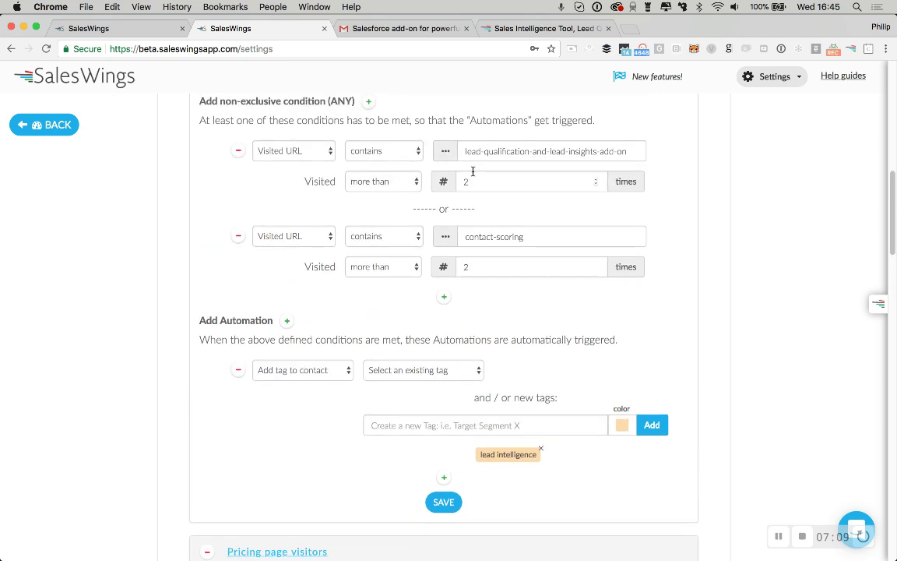
pyautogui.scroll(-1, 512, 350)
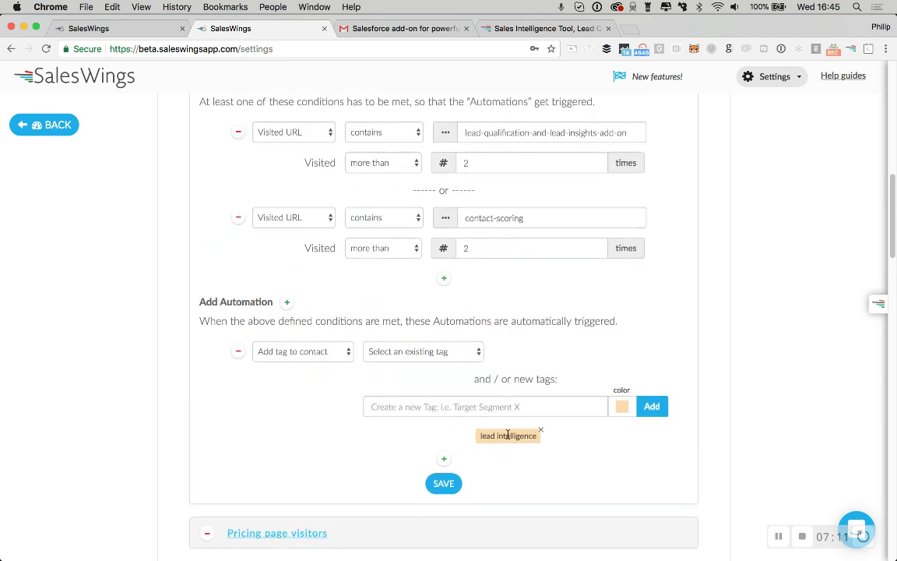
pyautogui.click(449, 484)
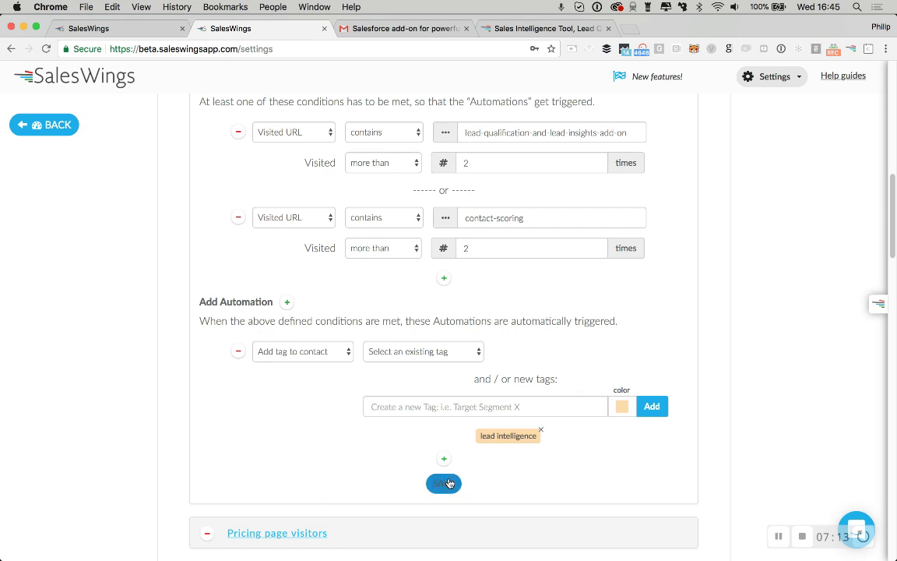
# - Collapse the Lead Intelligence interest segment and the Segments, Tags, Point Lead Score & Automations section
pyautogui.scroll(4, 474, 311)
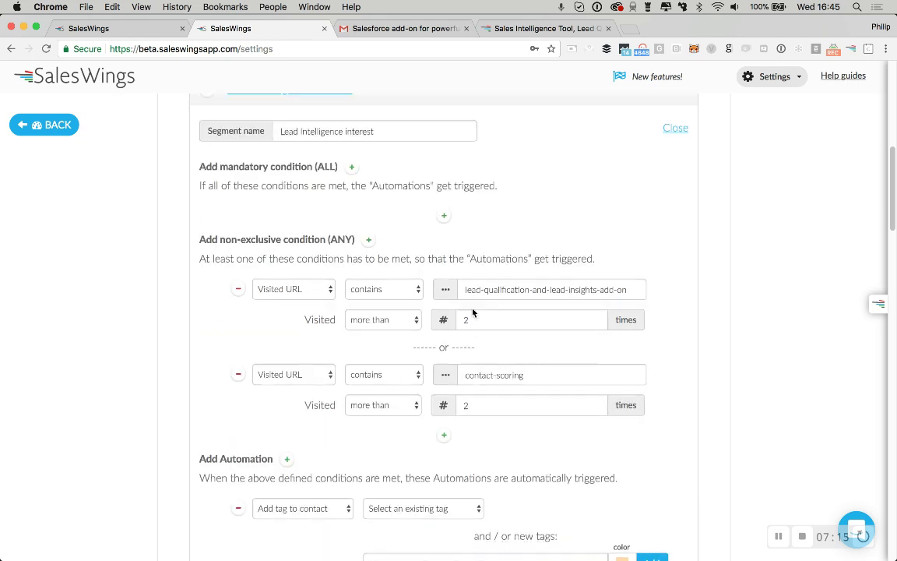
pyautogui.scroll(1, 472, 310)
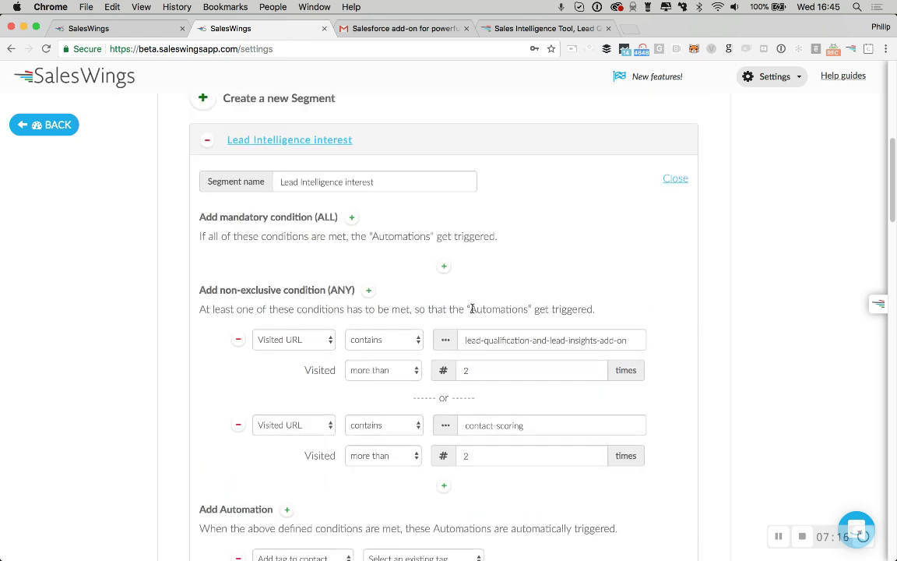
pyautogui.click(329, 142)
pyautogui.scroll(5, 330, 144)
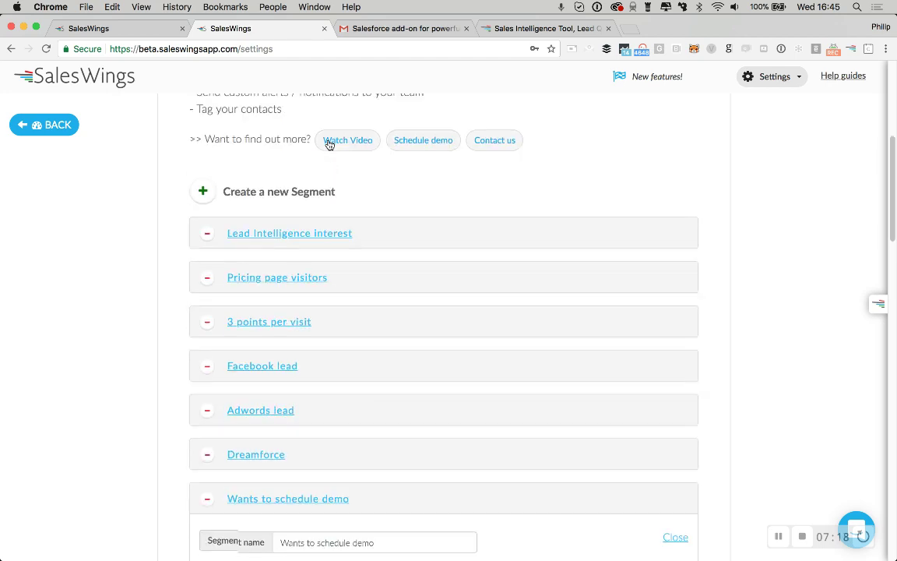
pyautogui.scroll(2, 329, 144)
pyautogui.click(356, 155)
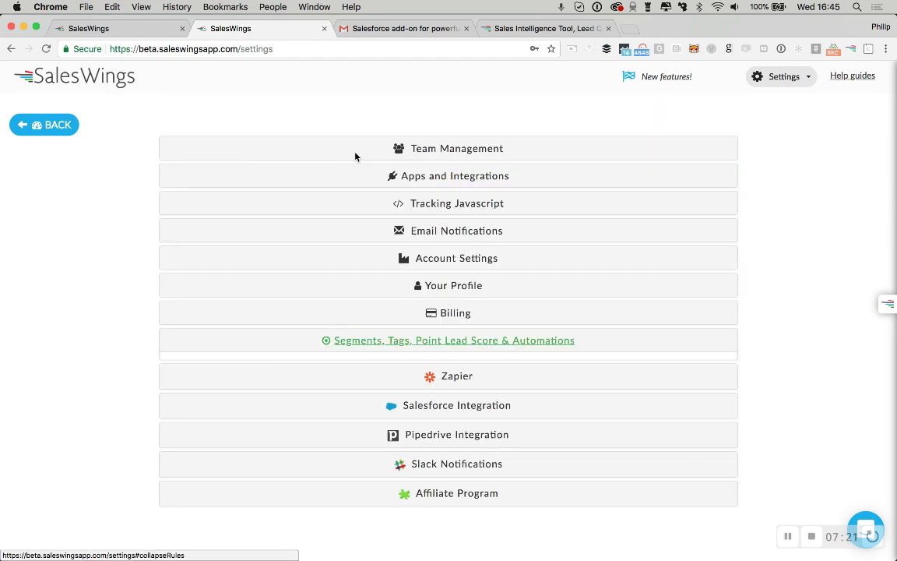